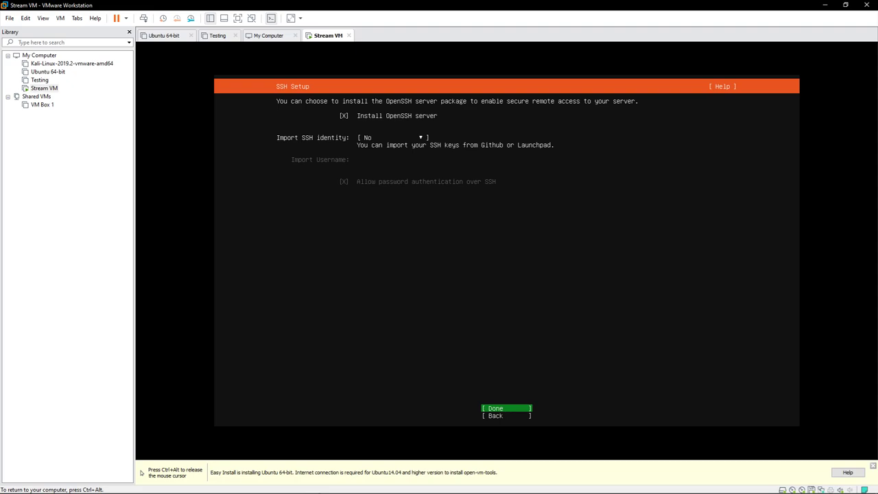
Accept the SSH setup with OpenSSH server and no imported identity, and go through the list of featured server snaps
{"action": "key", "text": "Return"}
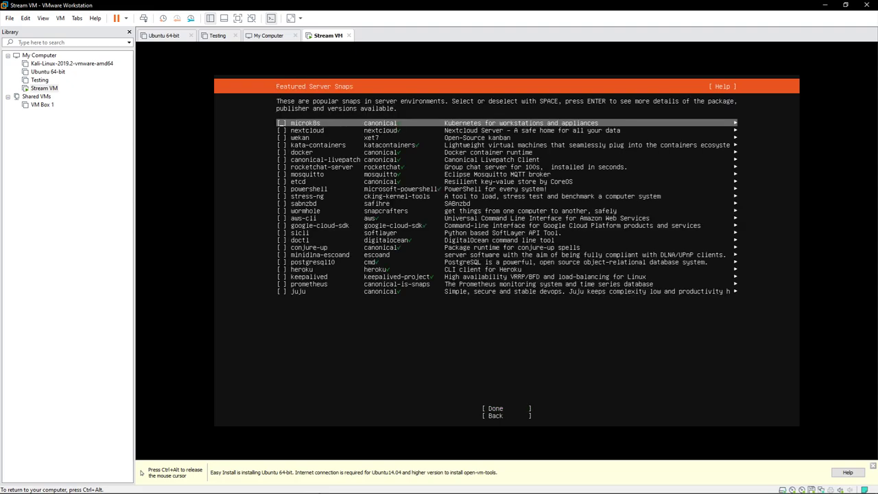
{"action": "key", "text": "Down"}
{"action": "key", "text": "Down"}
{"action": "key", "text": "Down"}
{"action": "key", "text": "Down"}
{"action": "key", "text": "Down"}
{"action": "key", "text": "Down"}
{"action": "key", "text": "Down"}
{"action": "key", "text": "Down"}
{"action": "key", "text": "Down"}
{"action": "key", "text": "Down"}
{"action": "key", "text": "Down"}
{"action": "key", "text": "Down"}
{"action": "key", "text": "Down"}
{"action": "key", "text": "Down"}
{"action": "key", "text": "Down"}
{"action": "key", "text": "Down"}
{"action": "key", "text": "Down"}
{"action": "key", "text": "Down"}
{"action": "key", "text": "Down"}
{"action": "key", "text": "Down"}
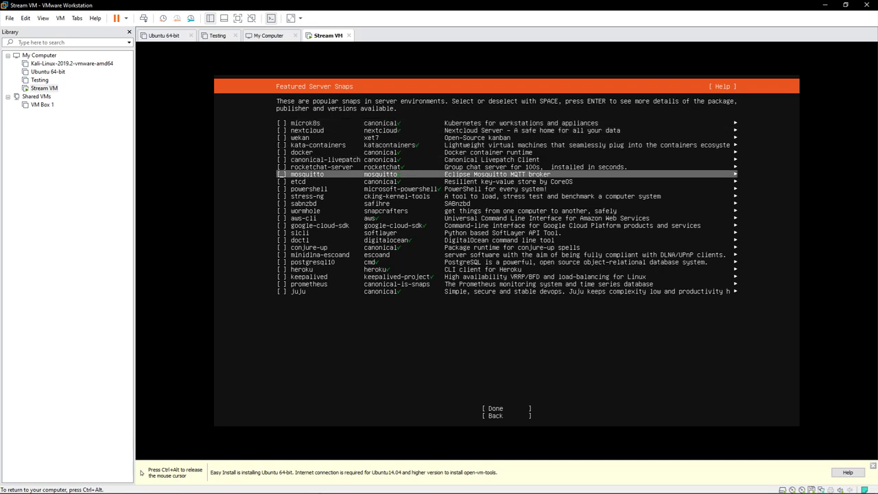
{"action": "key", "text": "Down"}
{"action": "key", "text": "Down"}
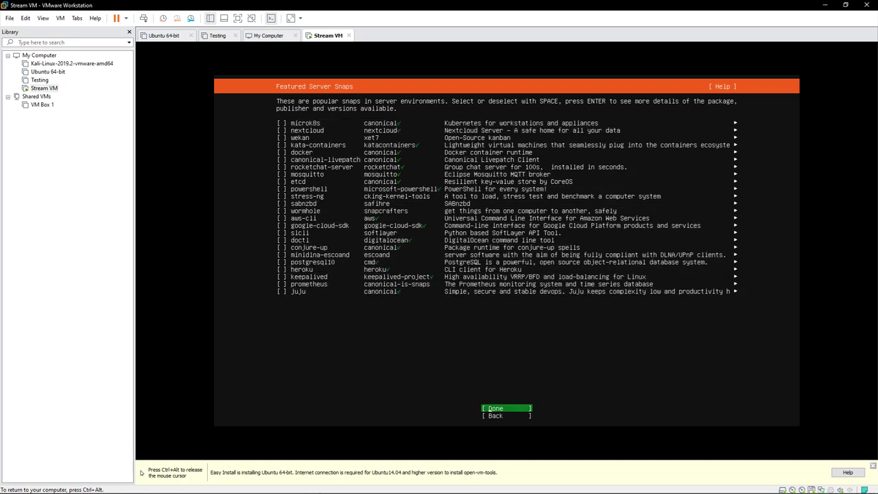
Look back through the featured server snaps, examining the docker and powershell entries
{"action": "key", "text": "Up"}
{"action": "key", "text": "Up"}
{"action": "key", "text": "Up"}
{"action": "key", "text": "Up"}
{"action": "key", "text": "Up"}
{"action": "key", "text": "Up"}
{"action": "key", "text": "Up"}
{"action": "key", "text": "Up"}
{"action": "key", "text": "Up"}
{"action": "key", "text": "Up"}
{"action": "key", "text": "Up"}
{"action": "key", "text": "Up"}
{"action": "key", "text": "Up"}
{"action": "key", "text": "Up"}
{"action": "key", "text": "Up"}
{"action": "key", "text": "Up"}
{"action": "key", "text": "Up"}
{"action": "key", "text": "Up"}
{"action": "key", "text": "Up"}
{"action": "key", "text": "Up"}
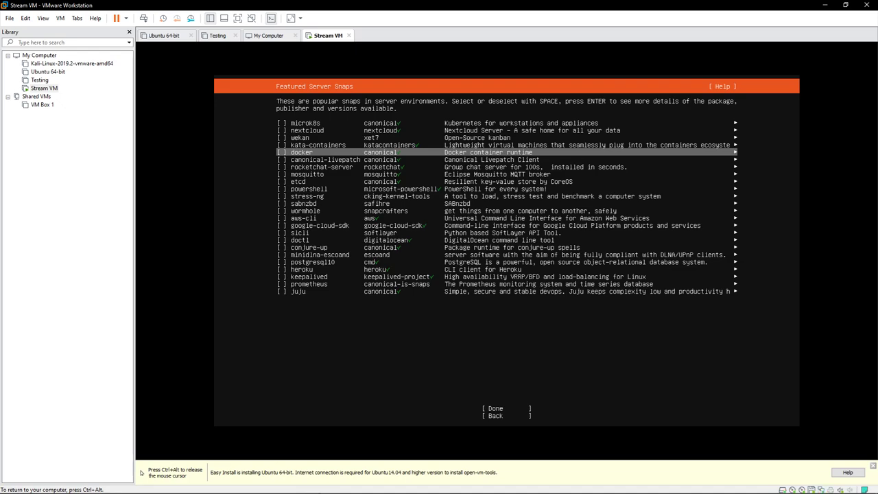
{"action": "key", "text": "Down"}
{"action": "key", "text": "Down"}
{"action": "key", "text": "Down"}
{"action": "key", "text": "Down"}
{"action": "key", "text": "Down"}
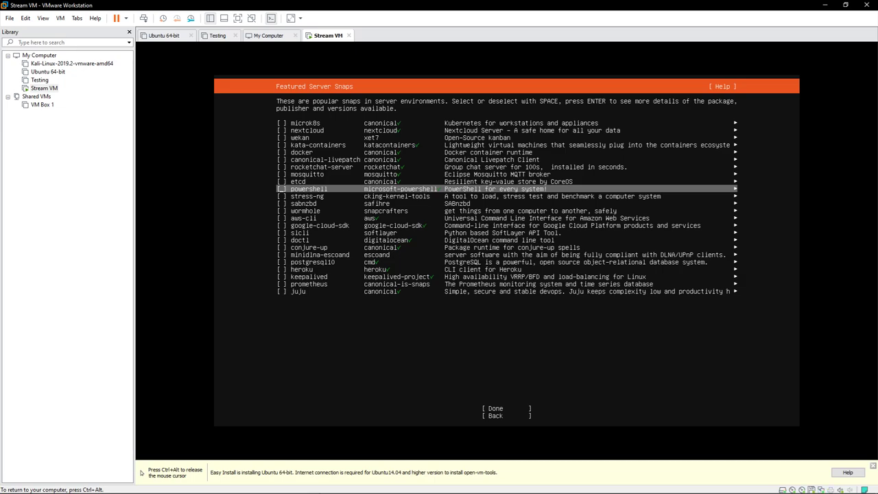
Continue the Ubuntu installation without selecting any featured server snap
{"action": "key", "text": "Down"}
{"action": "key", "text": "Down"}
{"action": "key", "text": "Down"}
{"action": "key", "text": "Down"}
{"action": "key", "text": "Down"}
{"action": "key", "text": "Down"}
{"action": "key", "text": "Down"}
{"action": "key", "text": "Down"}
{"action": "key", "text": "Down"}
{"action": "key", "text": "Down"}
{"action": "key", "text": "Down"}
{"action": "key", "text": "Down"}
{"action": "key", "text": "Down"}
{"action": "key", "text": "Down"}
{"action": "key", "text": "Down"}
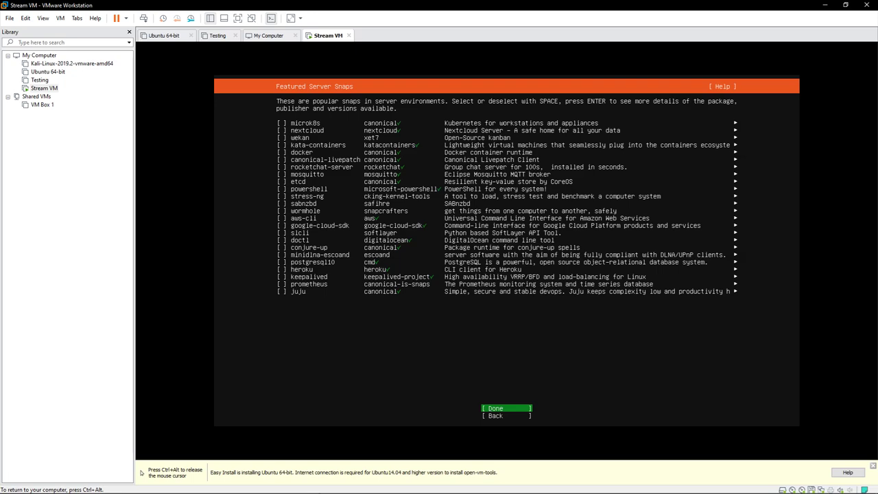
{"action": "key", "text": "Return"}
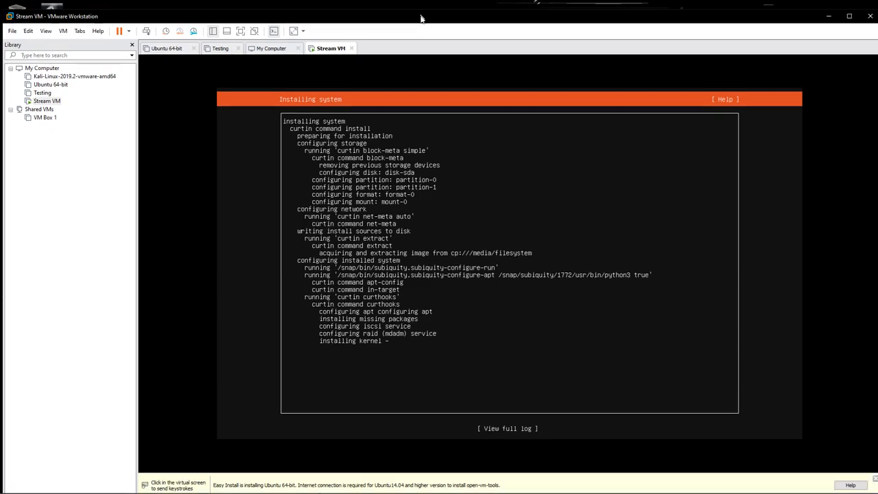
Release the cursor from the virtual machine, switch to Chrome and view the GitHub profile's repositories
{"action": "key", "text": "ctrl+alt"}
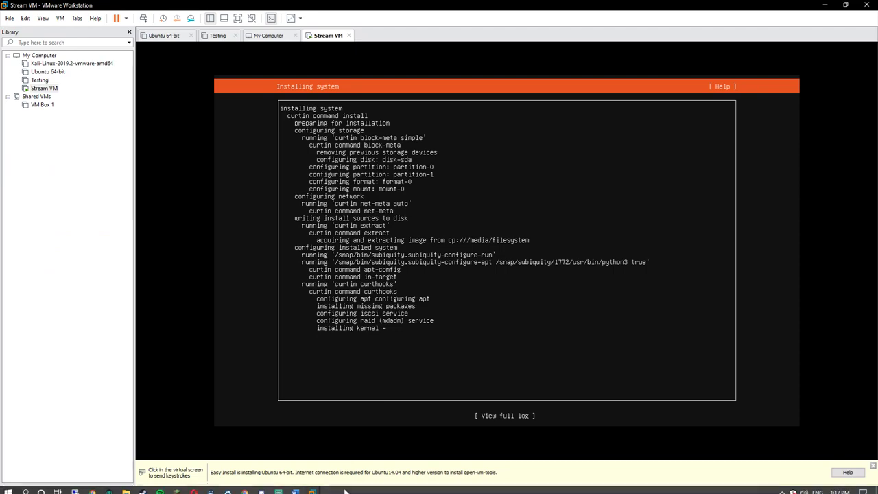
{"action": "mouse_move", "coordinate": [237, 486]}
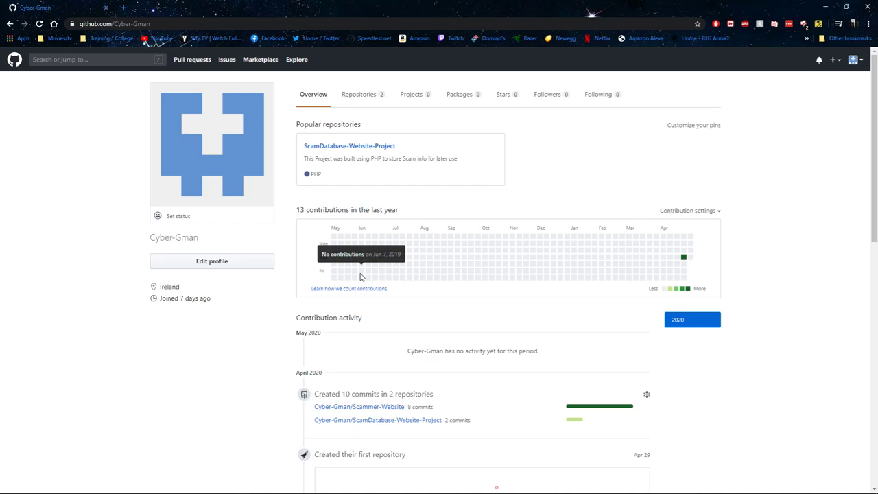
{"action": "left_click", "coordinate": [367, 95]}
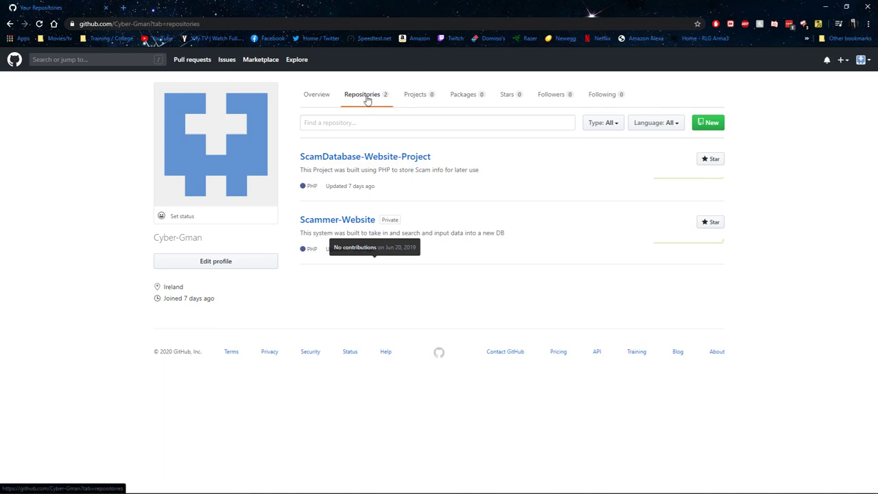
Minimise the browser and VMware Workstation windows, and launch GitHub Desktop from the desktop
{"action": "left_click", "coordinate": [825, 6]}
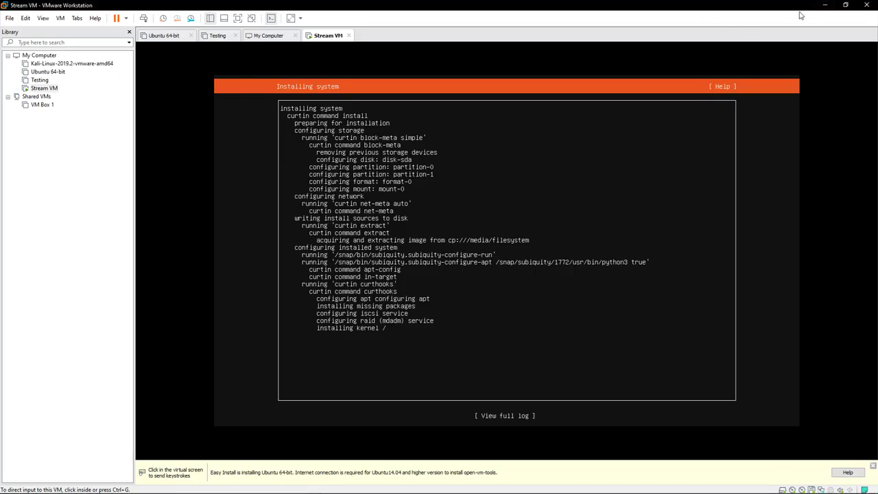
{"action": "left_click", "coordinate": [824, 5]}
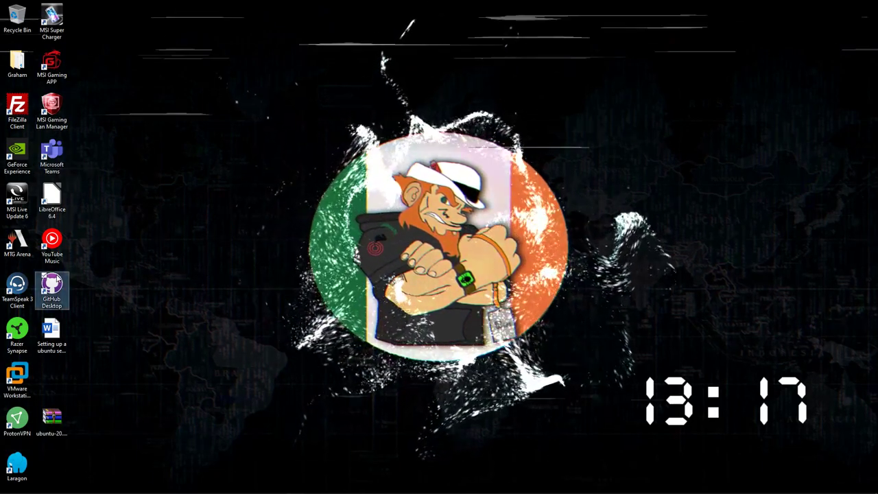
{"action": "double_click", "coordinate": [51, 290]}
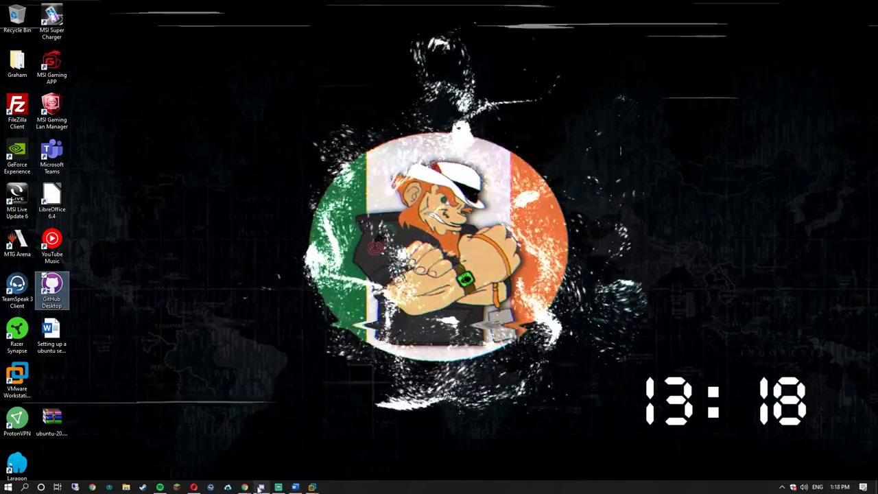
Switch back to Chrome and review the GitHub profile's join date, commit activity and repositories
{"action": "left_click", "coordinate": [274, 452]}
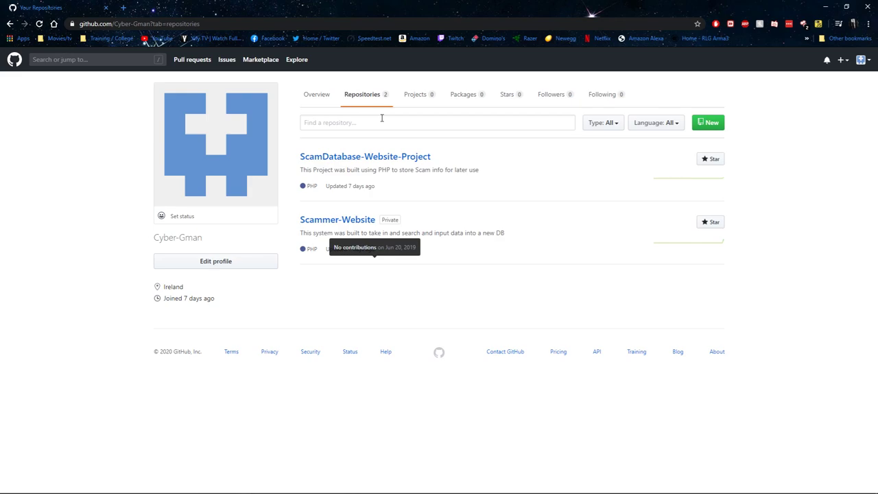
{"action": "triple_click", "coordinate": [203, 296]}
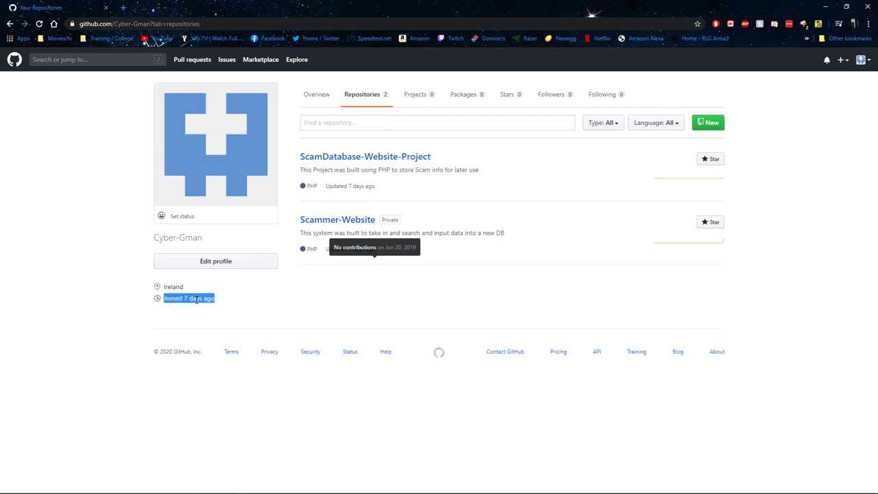
{"action": "left_click", "coordinate": [242, 298]}
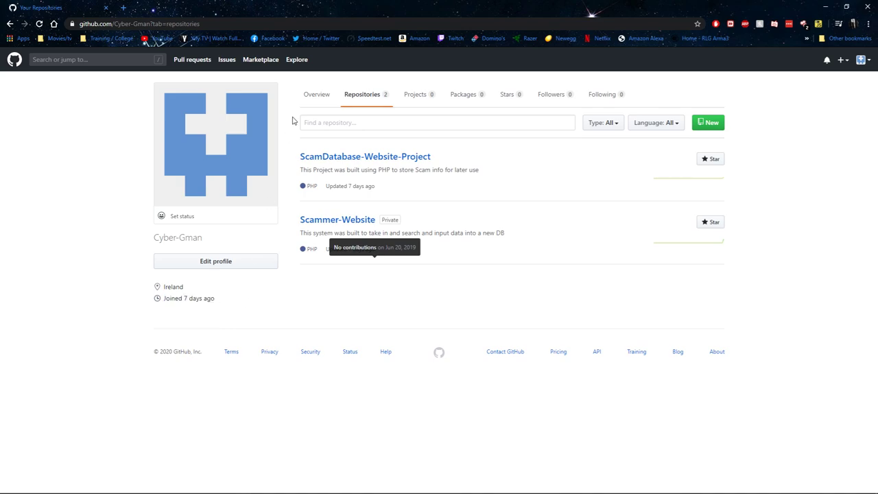
{"action": "left_click", "coordinate": [325, 99]}
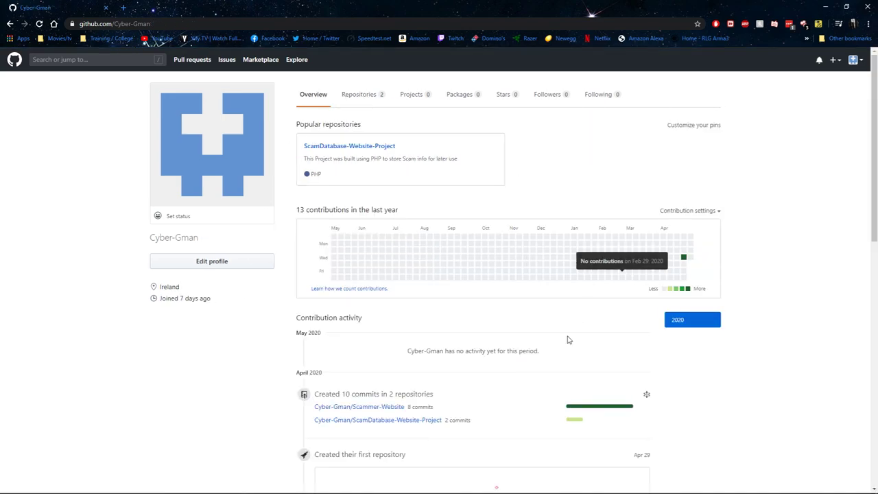
{"action": "scroll", "coordinate": [478, 350], "scroll_direction": "down", "scroll_amount": 5}
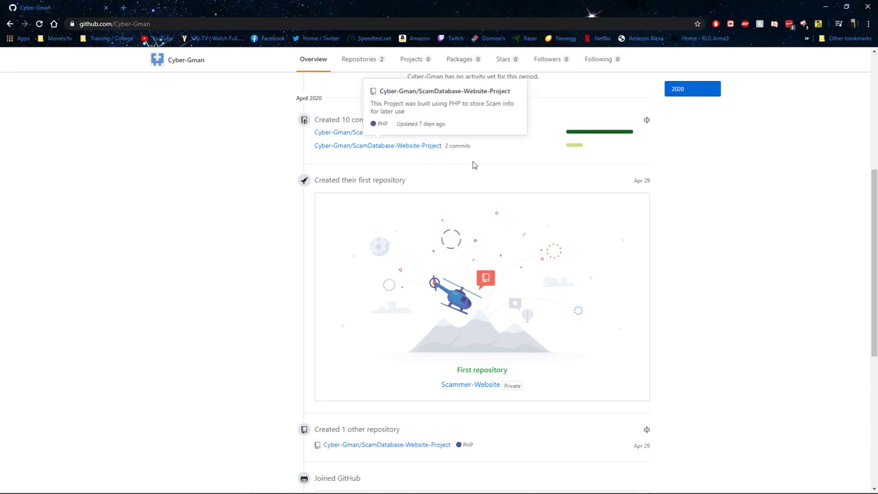
{"action": "left_click_drag", "start_coordinate": [500, 160], "coordinate": [341, 135]}
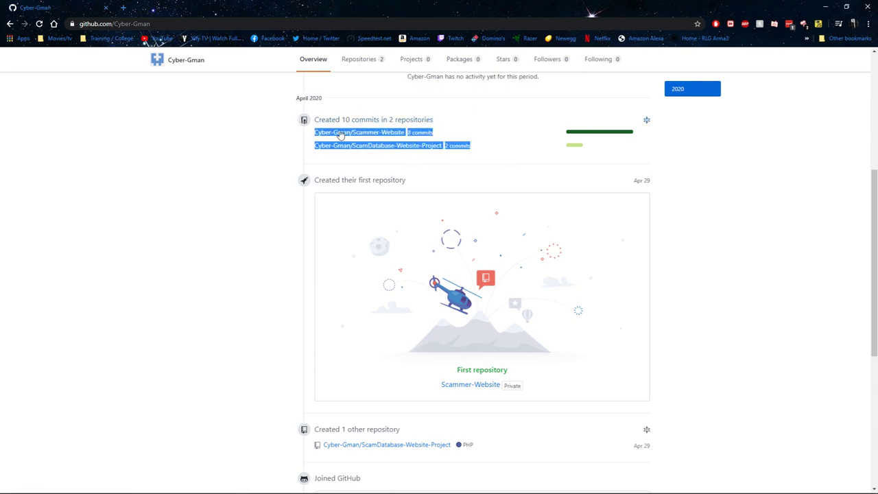
{"action": "left_click", "coordinate": [442, 167]}
{"action": "scroll", "coordinate": [439, 192], "scroll_direction": "up", "scroll_amount": 5}
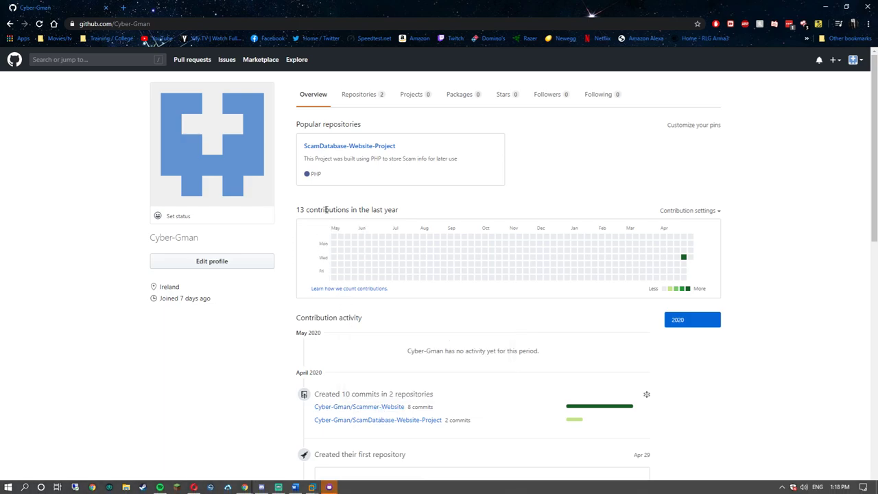
{"action": "left_click", "coordinate": [358, 96]}
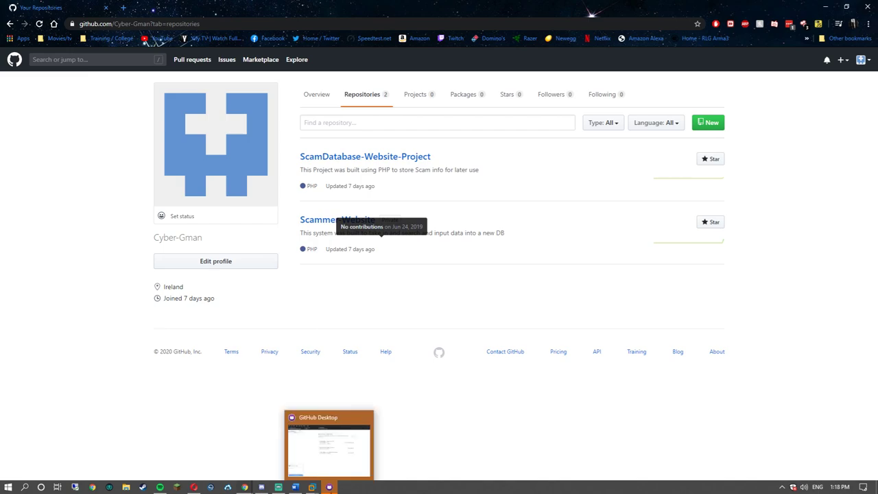
Switch to GitHub Desktop, view its repository list and shift the window slightly
{"action": "left_click", "coordinate": [329, 487]}
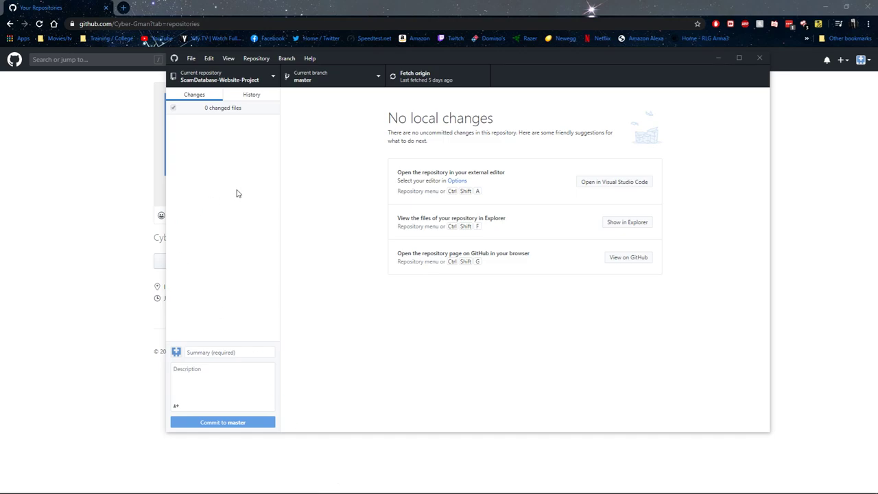
{"action": "left_click", "coordinate": [252, 77]}
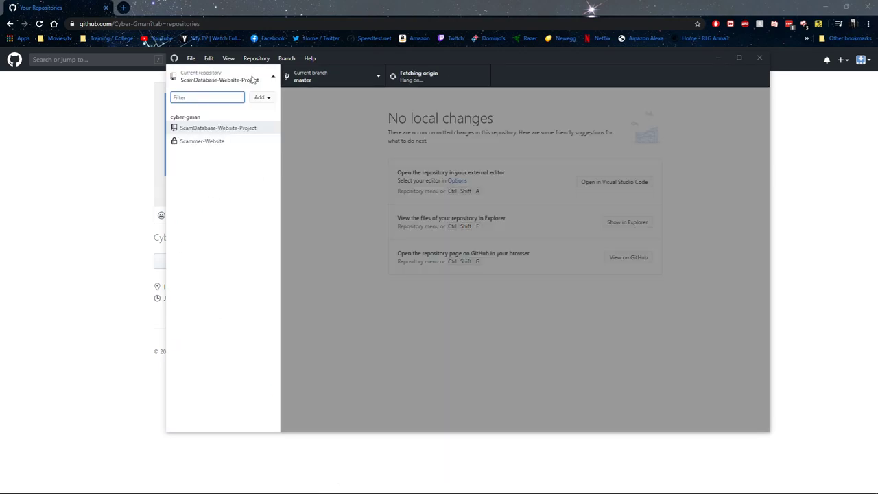
{"action": "left_click", "coordinate": [291, 150]}
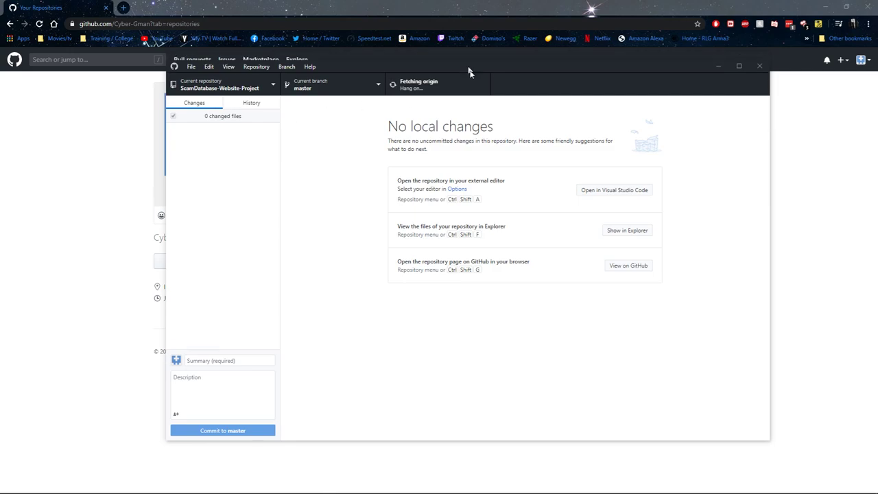
{"action": "left_click_drag", "start_coordinate": [468, 57], "coordinate": [479, 52]}
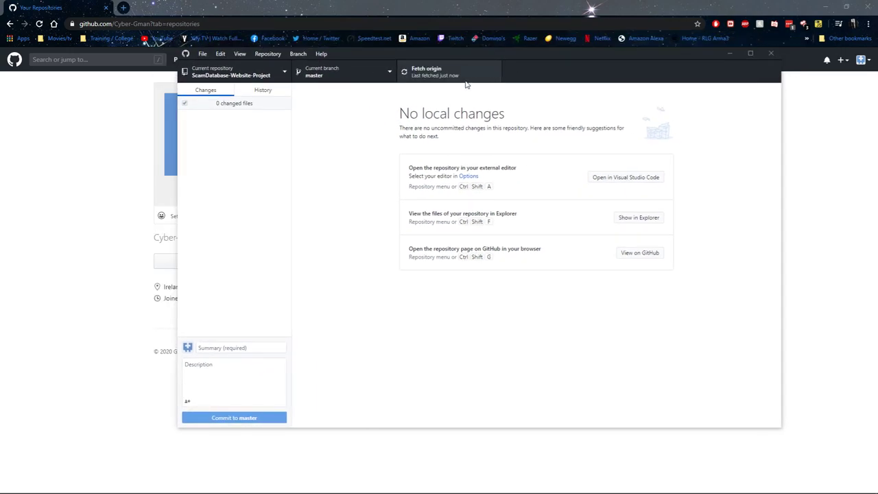
View the changed file in the Scammer-Website repository, and switch back to ScamDatabase-Website-Project
{"action": "left_click", "coordinate": [218, 75]}
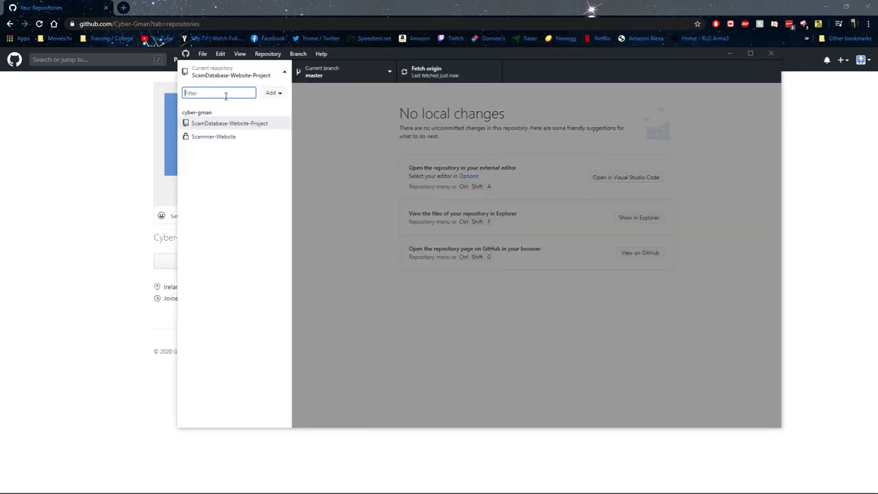
{"action": "left_click", "coordinate": [221, 136]}
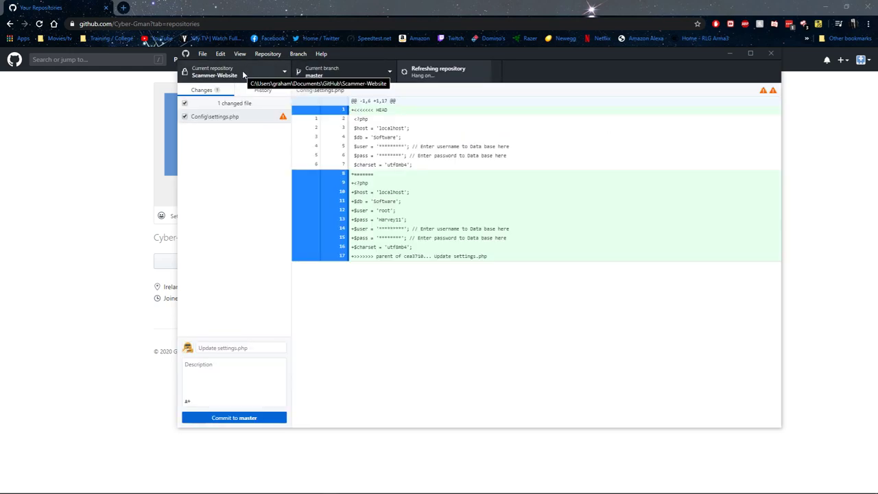
{"action": "left_click", "coordinate": [242, 72]}
{"action": "left_click", "coordinate": [232, 124]}
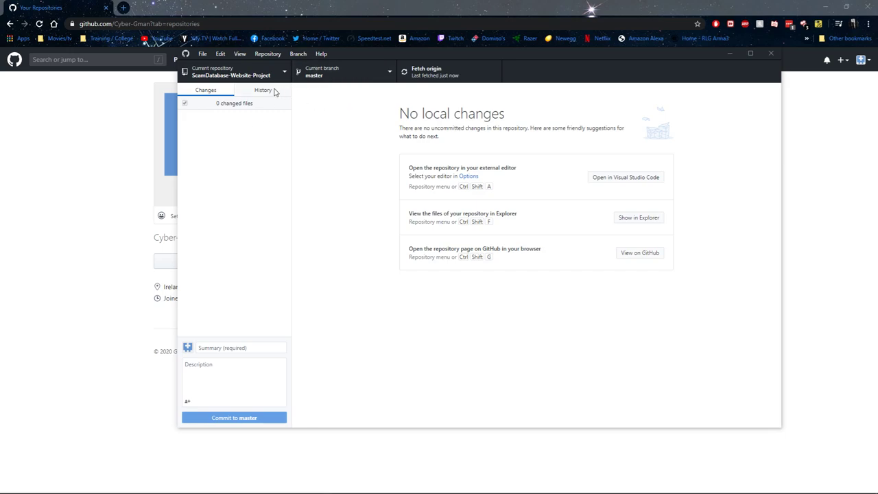
Fetch origin for ScamDatabase-Website-Project, and examine the available file and repository commands, including Push and Pull
{"action": "left_click", "coordinate": [435, 80]}
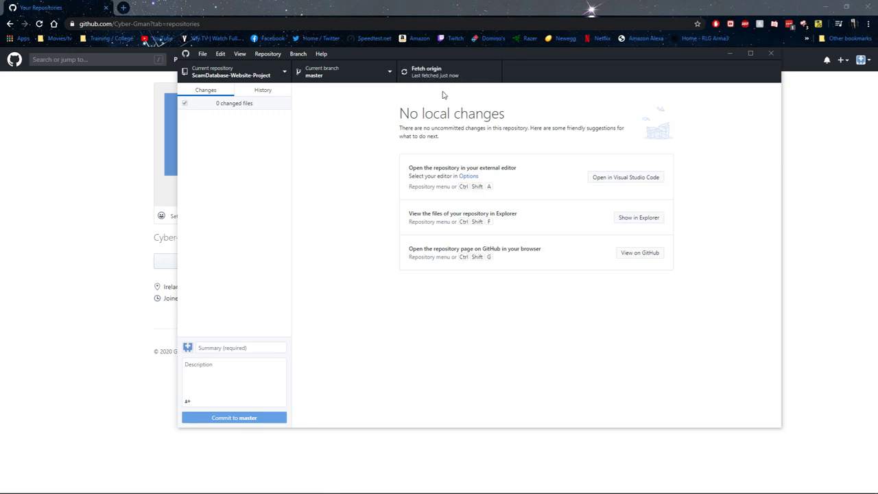
{"action": "left_click", "coordinate": [240, 54]}
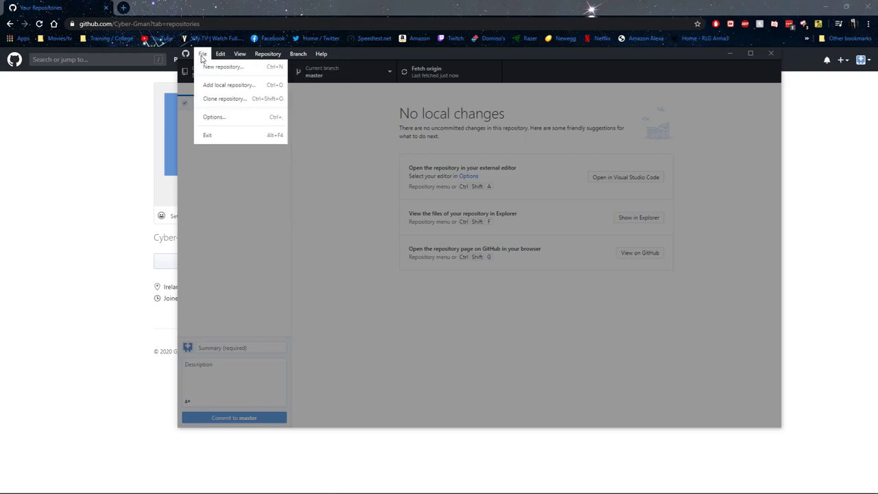
{"action": "mouse_move", "coordinate": [256, 55]}
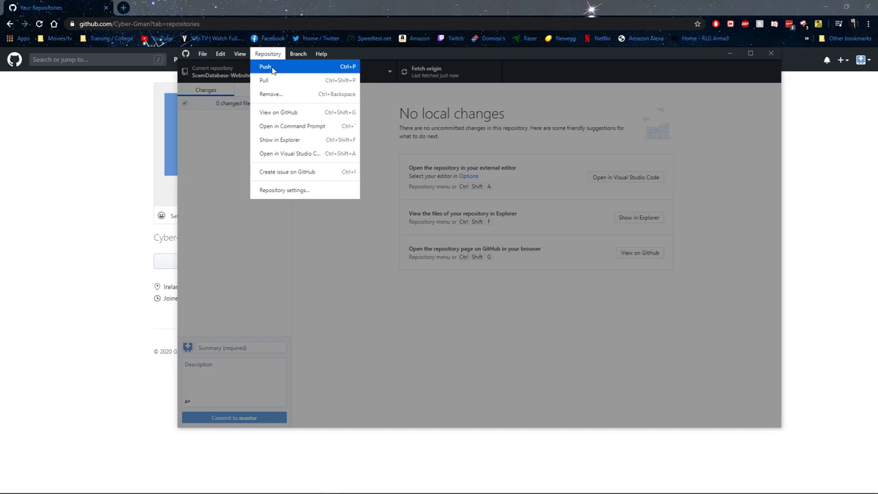
{"action": "left_click", "coordinate": [425, 330]}
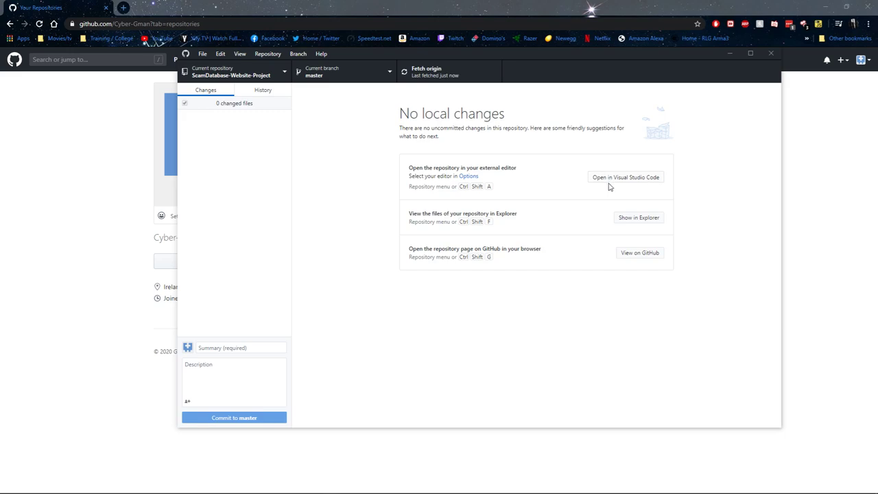
View the branch list of ScamDatabase-Website-Project, and minimise GitHub Desktop and the browser
{"action": "left_click", "coordinate": [368, 81]}
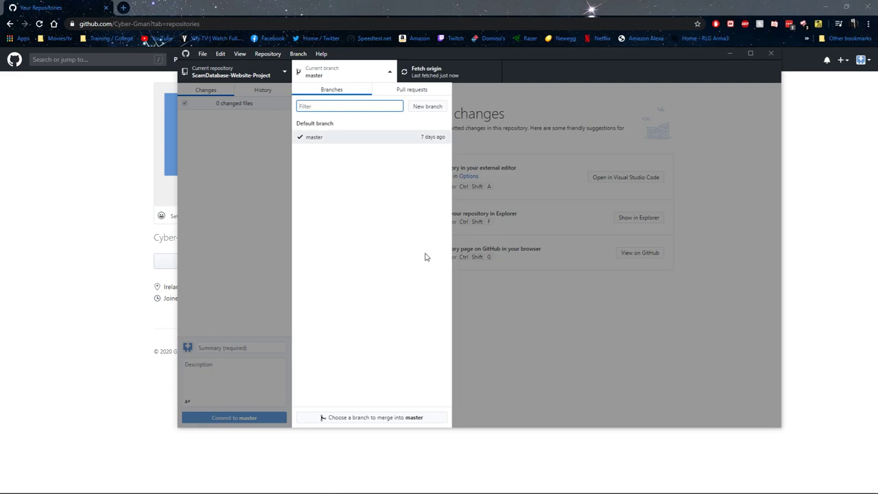
{"action": "left_click", "coordinate": [495, 297]}
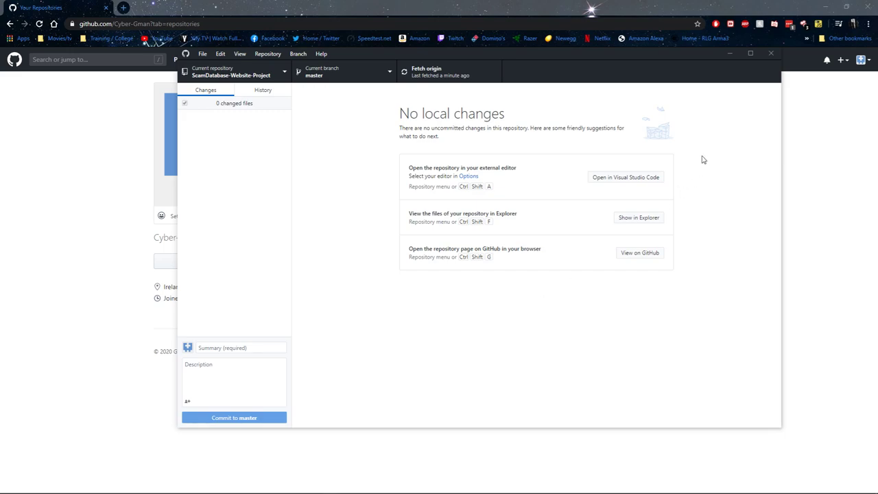
{"action": "left_click", "coordinate": [727, 55]}
{"action": "left_click", "coordinate": [826, 7]}
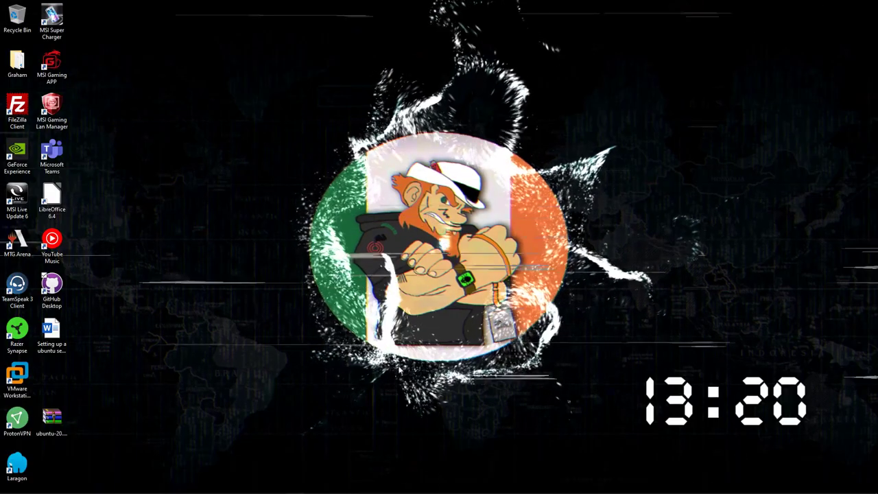
Switch to VMware Workstation, check the installation progress of Stream VM, and minimise the window
{"action": "mouse_move", "coordinate": [312, 488]}
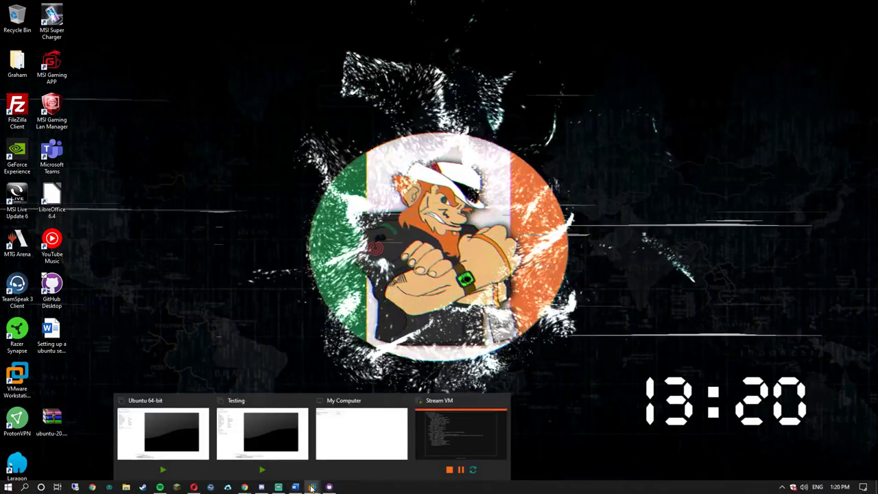
{"action": "left_click", "coordinate": [466, 435]}
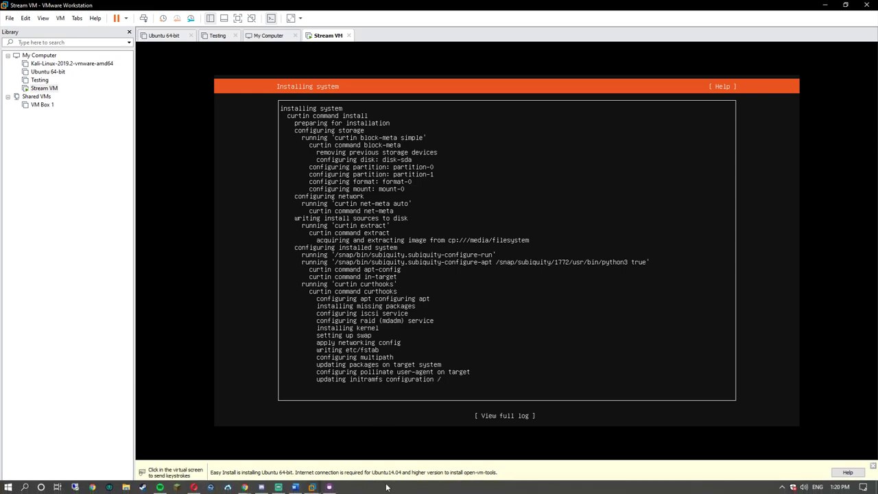
{"action": "left_click", "coordinate": [228, 487]}
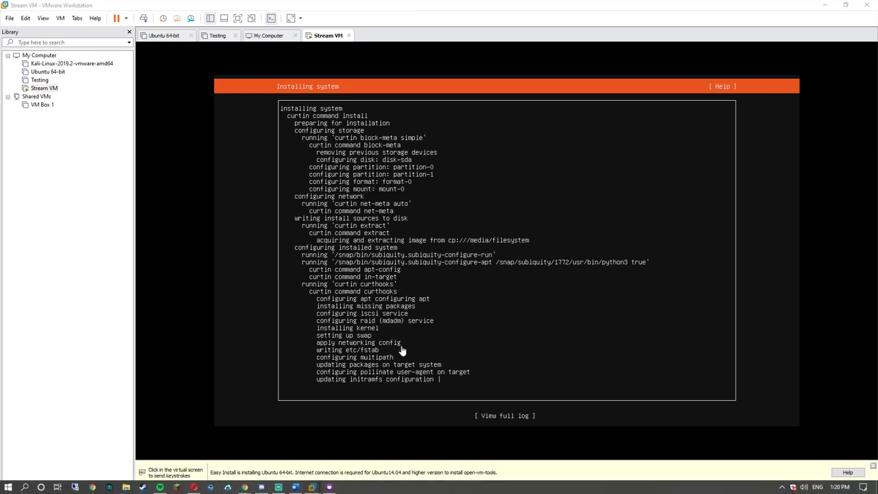
{"action": "left_click", "coordinate": [420, 366]}
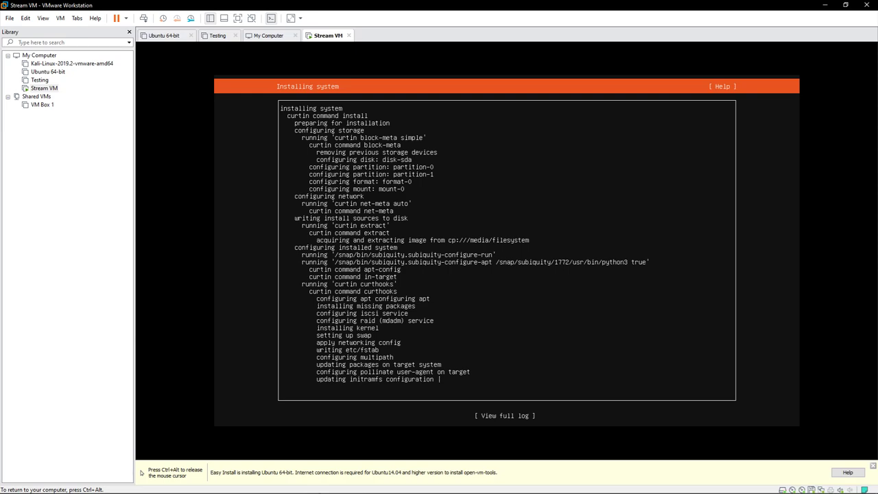
{"action": "key", "text": "ctrl+alt"}
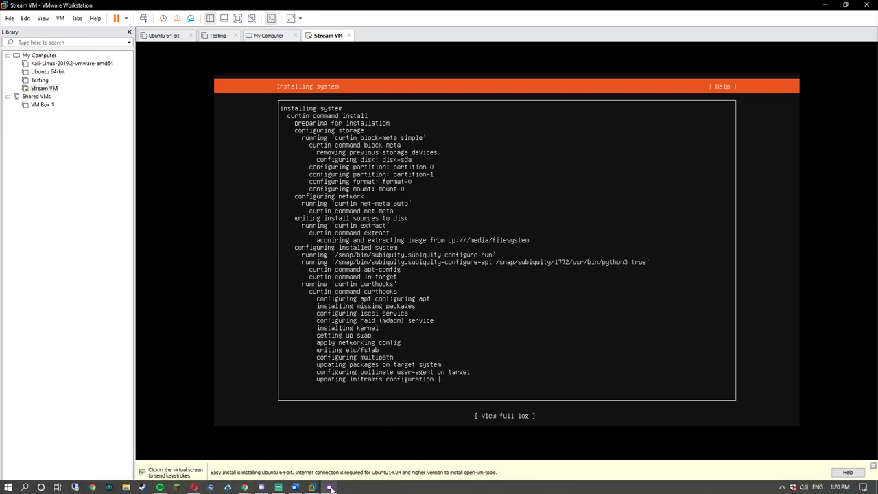
{"action": "left_click", "coordinate": [412, 343]}
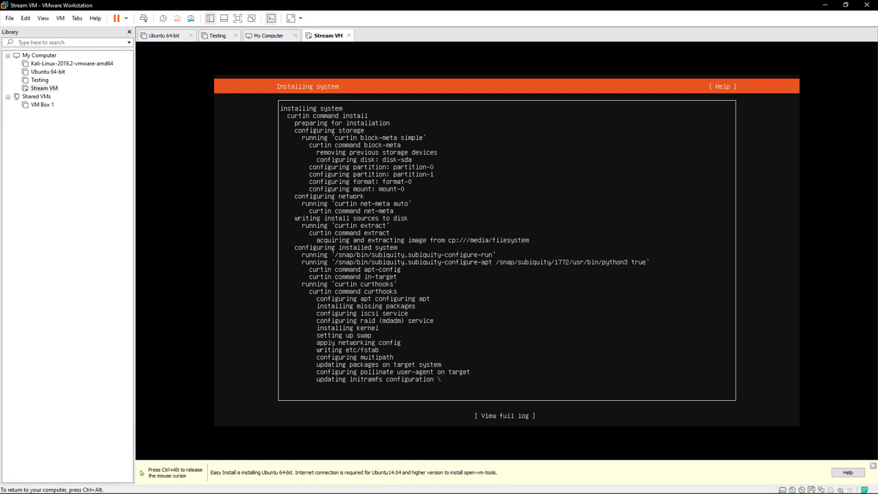
{"action": "left_click", "coordinate": [827, 5]}
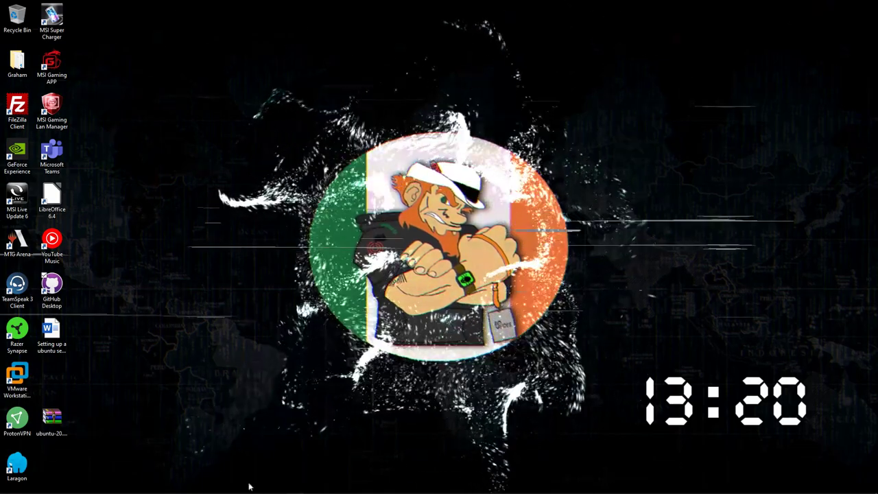
Move the Ubuntu ISO icon up on the desktop, and view the branch commands in GitHub Desktop
{"action": "left_click_drag", "start_coordinate": [56, 418], "coordinate": [55, 376]}
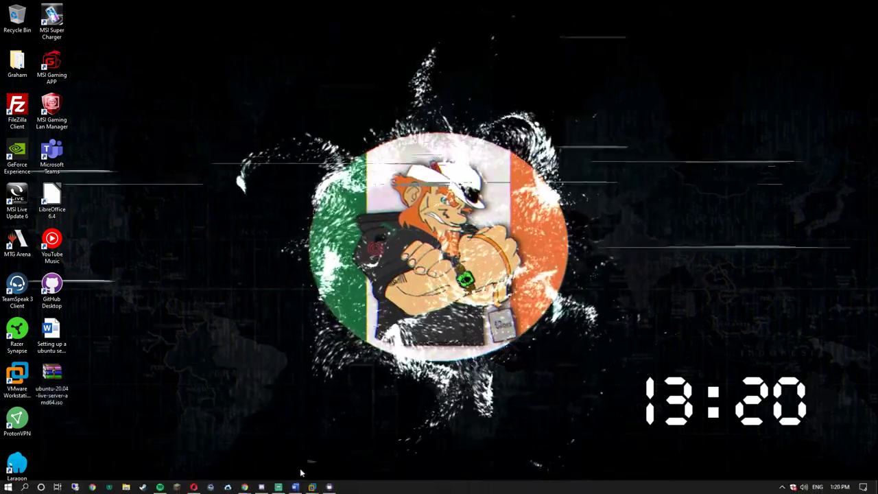
{"action": "left_click", "coordinate": [329, 486]}
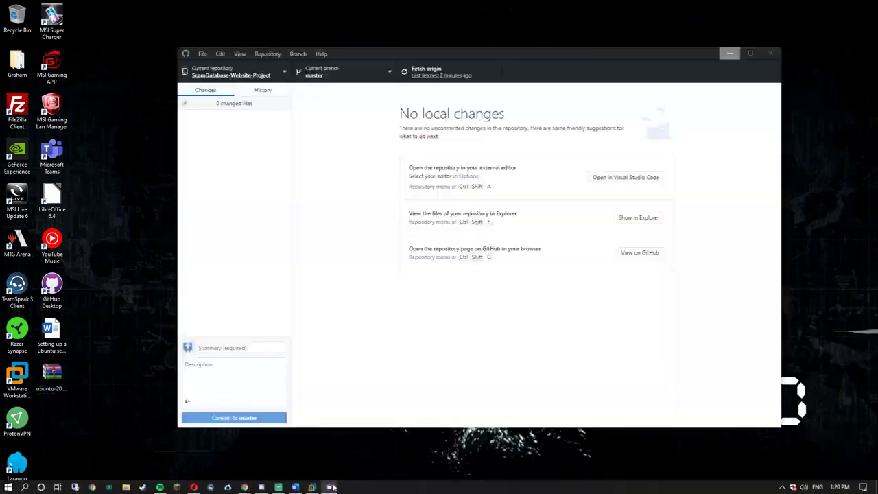
{"action": "left_click", "coordinate": [295, 54]}
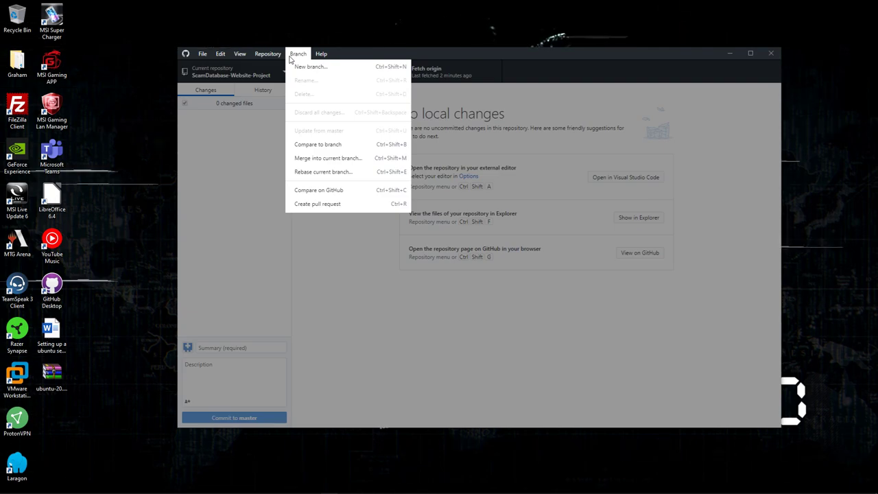
{"action": "left_click", "coordinate": [326, 314]}
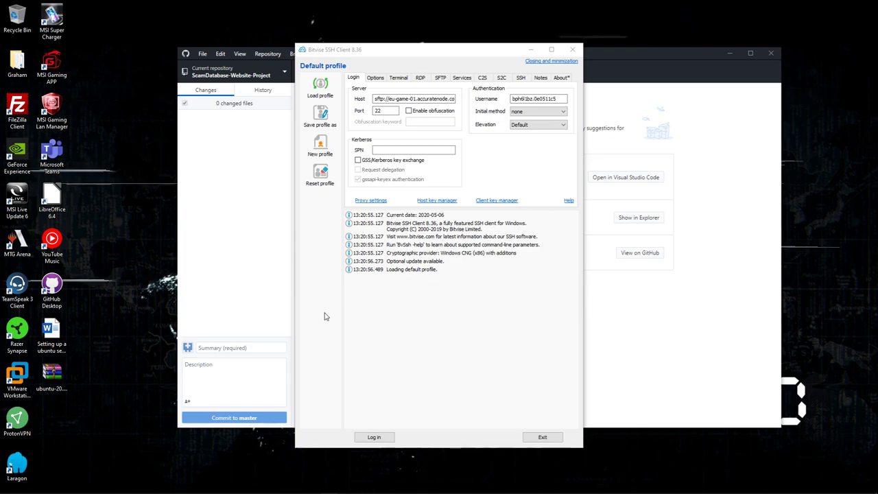
Clear the host and username of the default profile in Bitvise SSH Client
{"action": "left_click", "coordinate": [434, 97]}
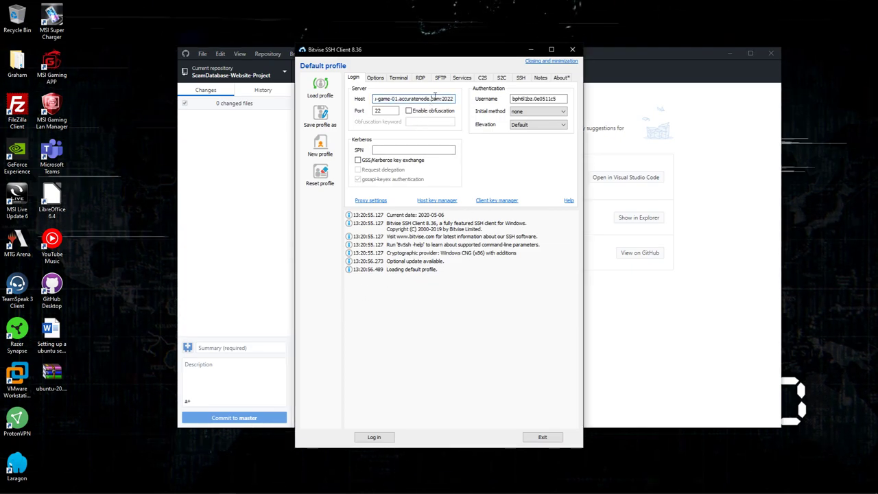
{"action": "key", "text": "BackSpace"}
{"action": "double_click", "coordinate": [415, 99]}
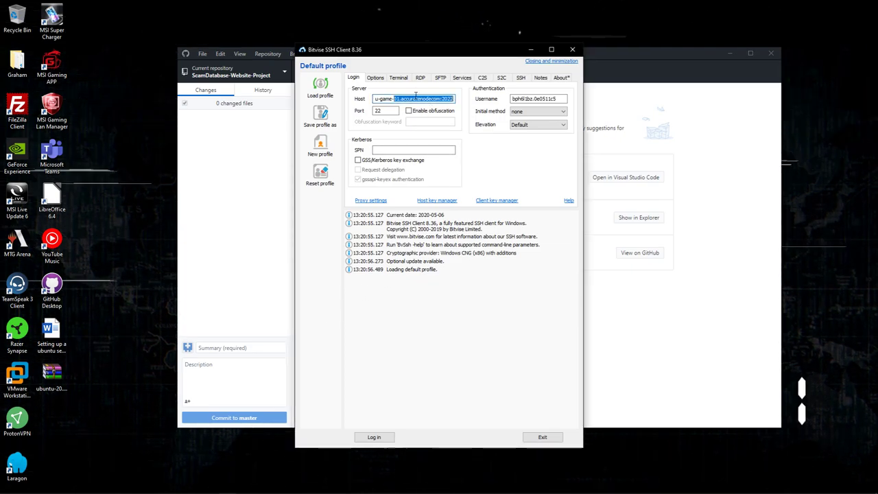
{"action": "key", "text": "BackSpace"}
{"action": "key", "text": "BackSpace"}
{"action": "key", "text": "BackSpace"}
{"action": "key", "text": "BackSpace"}
{"action": "key", "text": "BackSpace"}
{"action": "key", "text": "BackSpace"}
{"action": "key", "text": "BackSpace"}
{"action": "key", "text": "BackSpace"}
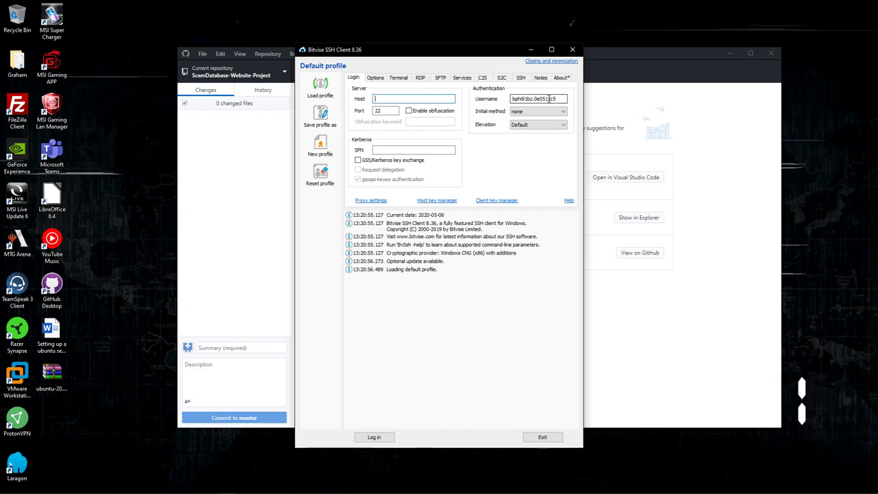
{"action": "double_click", "coordinate": [542, 98]}
{"action": "key", "text": "BackSpace"}
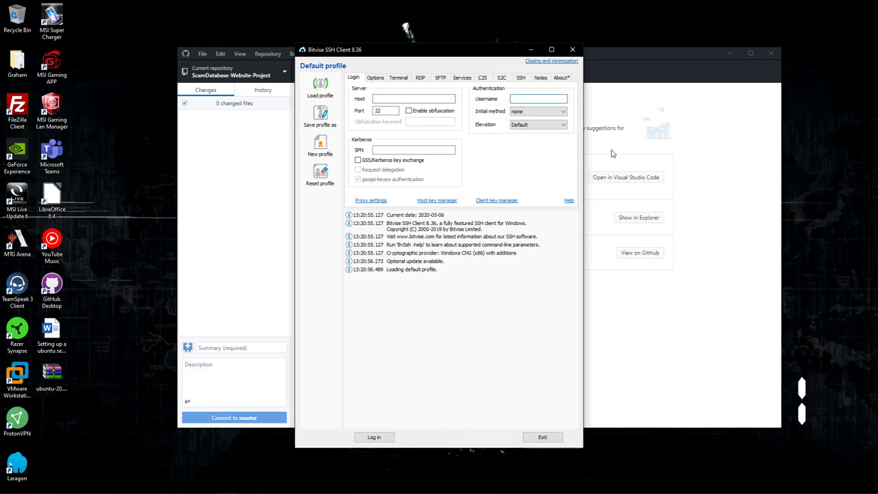
Reposition the Bitvise SSH Client window on the desktop and reduce its height
{"action": "left_click_drag", "start_coordinate": [407, 54], "coordinate": [486, 30]}
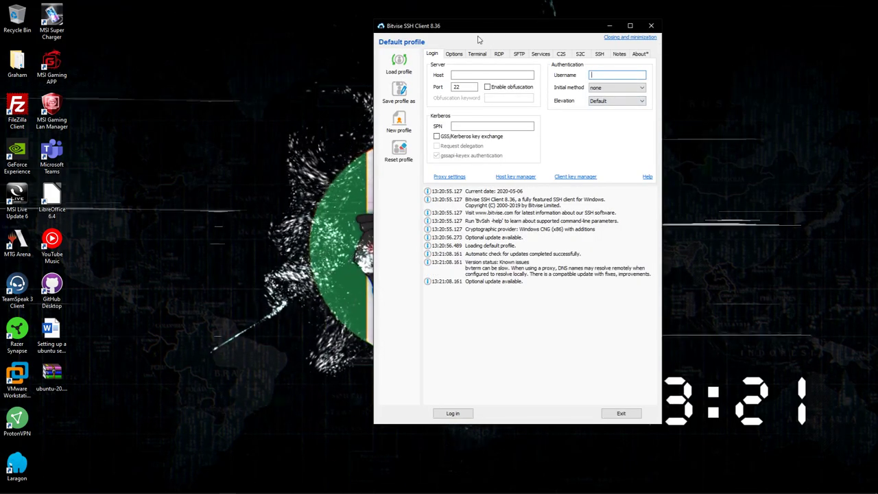
{"action": "mouse_move", "coordinate": [488, 32]}
{"action": "left_mouse_down"}
{"action": "mouse_move", "coordinate": [450, 32]}
{"action": "mouse_move", "coordinate": [482, 33]}
{"action": "left_mouse_up"}
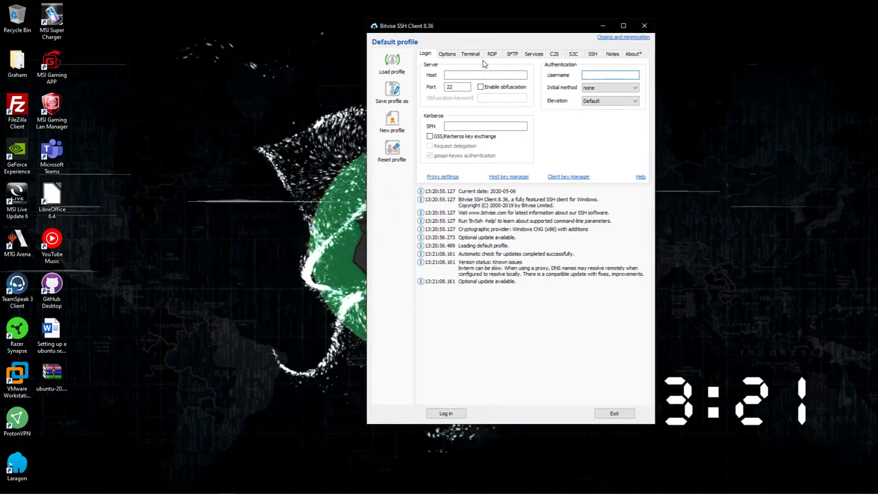
{"action": "left_click", "coordinate": [474, 74]}
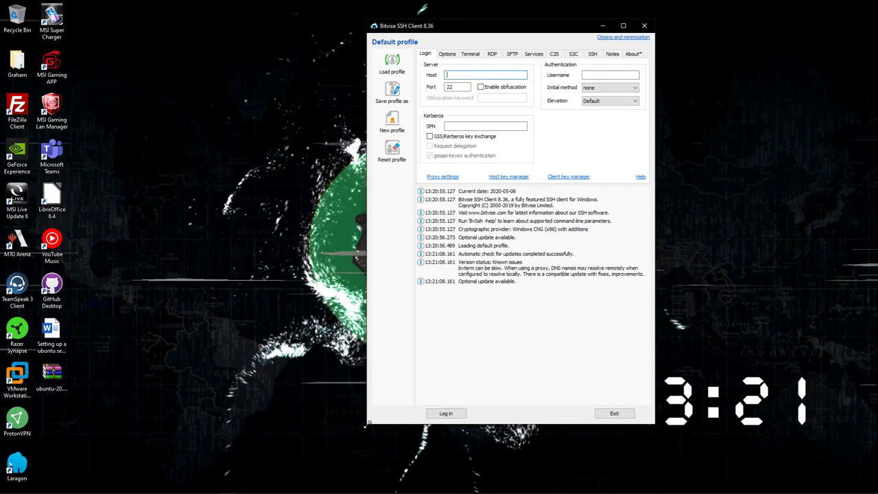
{"action": "left_click_drag", "start_coordinate": [432, 423], "coordinate": [402, 386]}
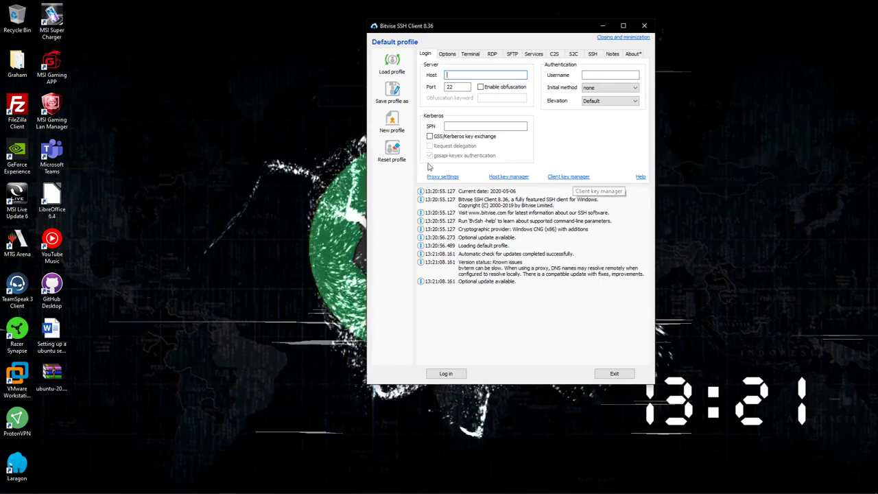
Glance at the Bitvise connection options, return to the login settings, and reposition and minimise the client
{"action": "left_click", "coordinate": [446, 54]}
{"action": "left_click", "coordinate": [432, 58]}
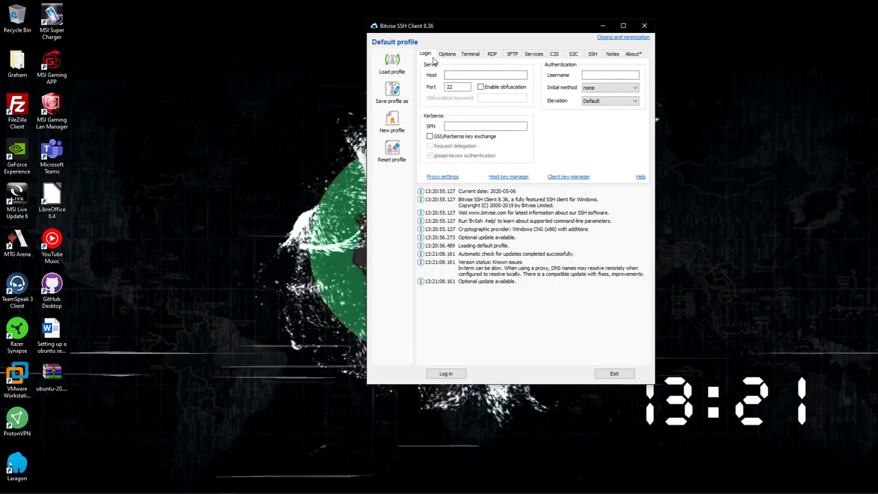
{"action": "left_click_drag", "start_coordinate": [483, 30], "coordinate": [503, 48]}
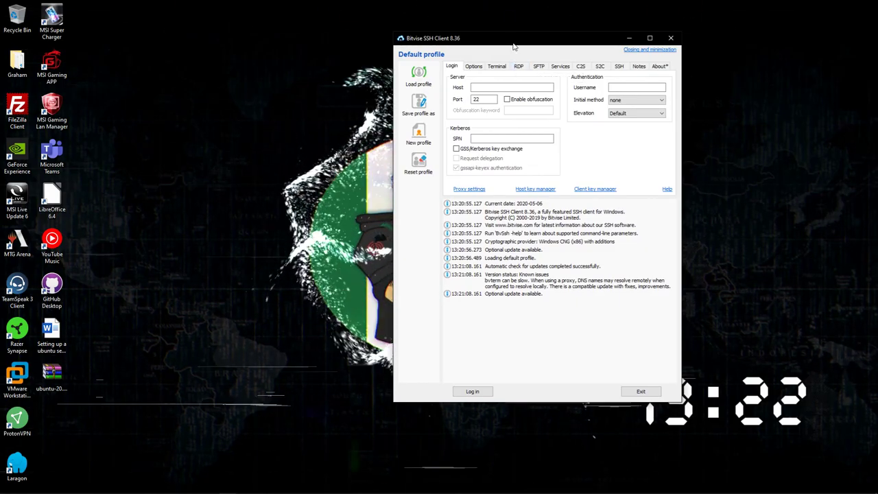
{"action": "left_click_drag", "start_coordinate": [513, 45], "coordinate": [425, 37]}
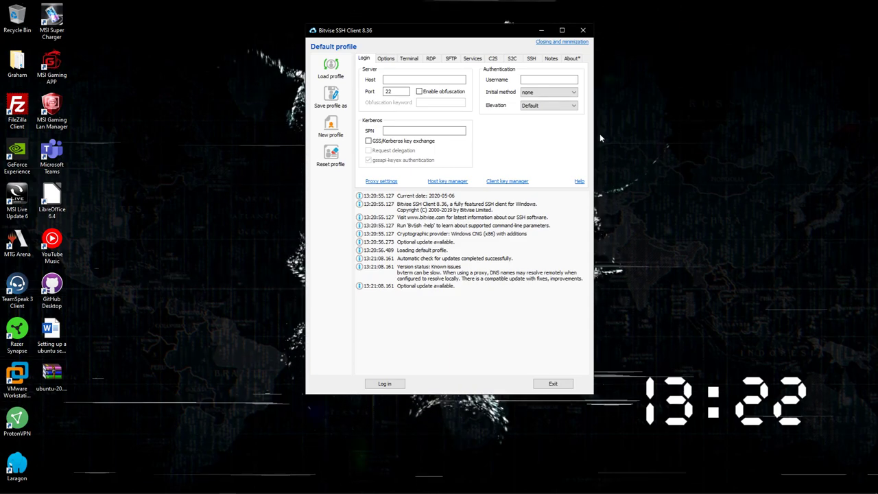
{"action": "left_click", "coordinate": [541, 30]}
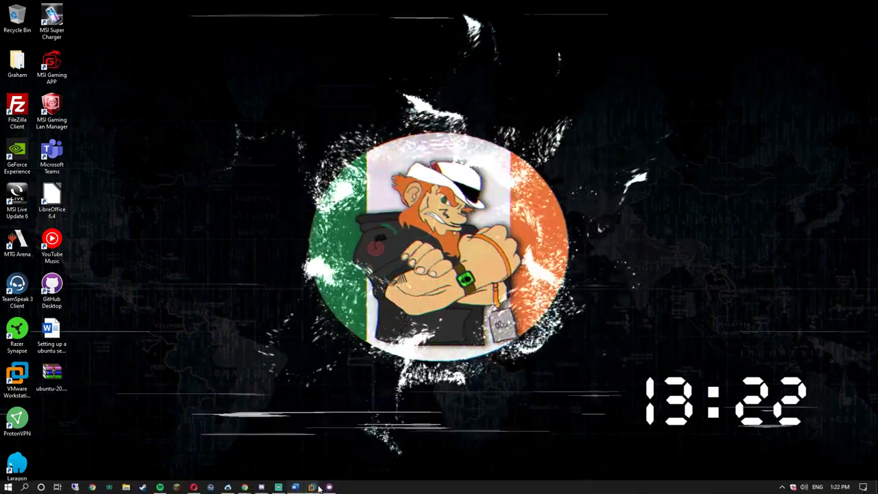
Switch to Stream VM in VMware Workstation and reboot it into the newly installed Ubuntu Server
{"action": "mouse_move", "coordinate": [310, 484]}
{"action": "left_click", "coordinate": [456, 432]}
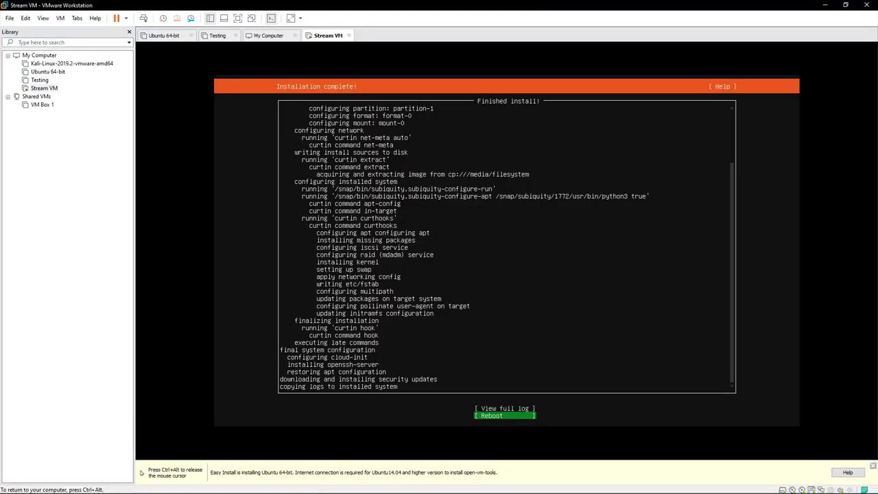
{"action": "key", "text": "Down"}
{"action": "key", "text": "Return"}
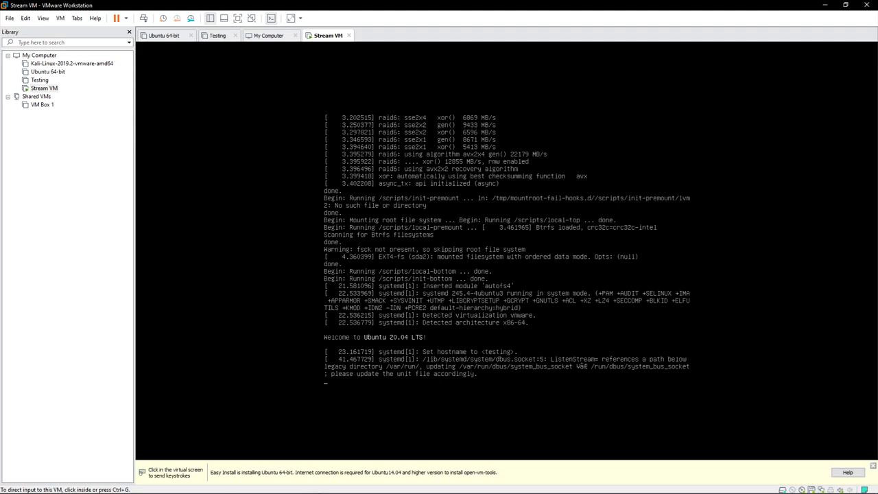
{"action": "key", "text": "ctrl+g"}
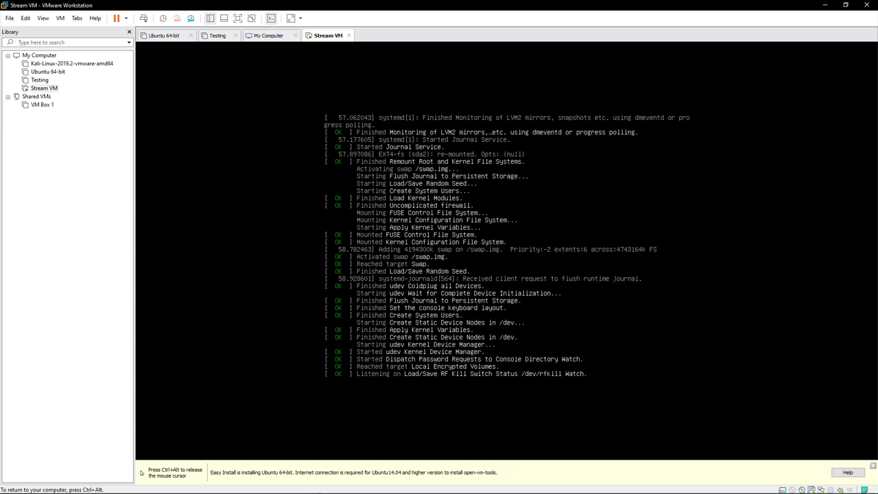
{"action": "key", "text": "ctrl+alt"}
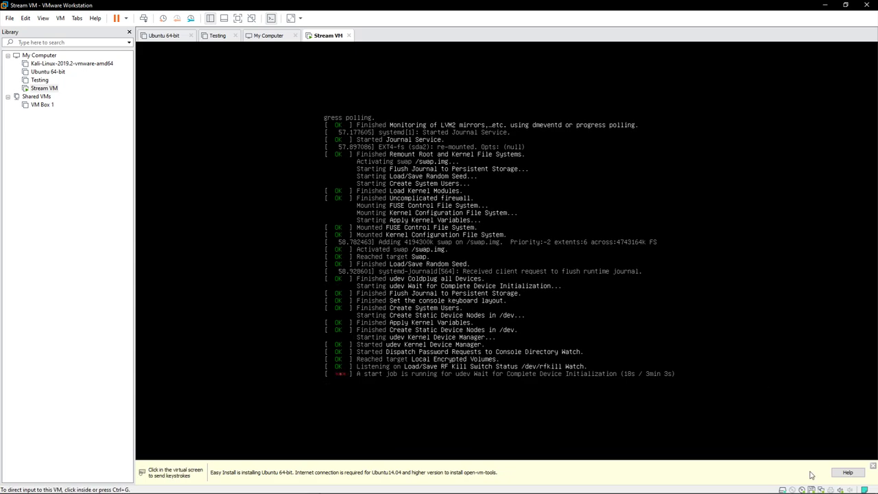
Open Laragon, examine the service and port preferences for Apache and MySQL, and close it
{"action": "left_click", "coordinate": [783, 487]}
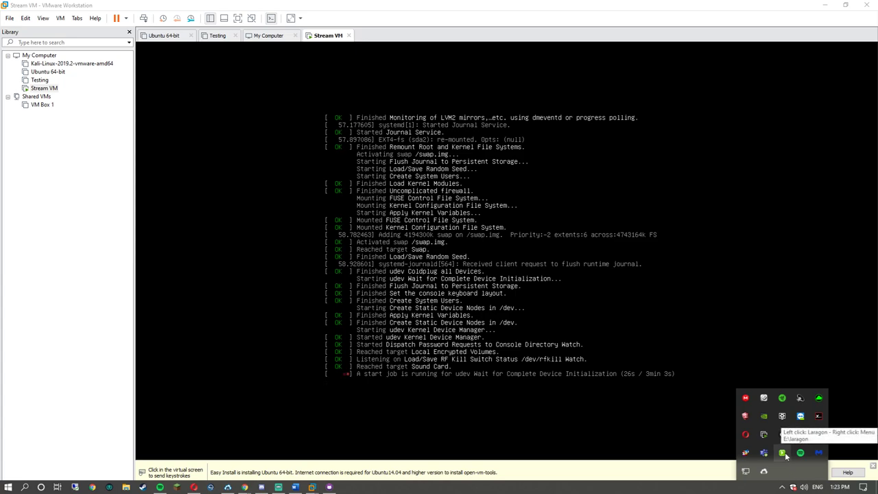
{"action": "left_click", "coordinate": [782, 453]}
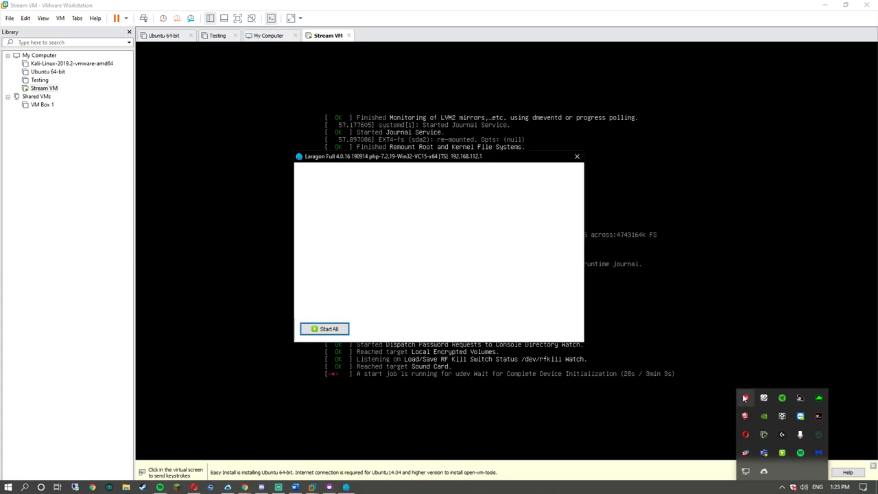
{"action": "left_click_drag", "start_coordinate": [382, 158], "coordinate": [445, 118]}
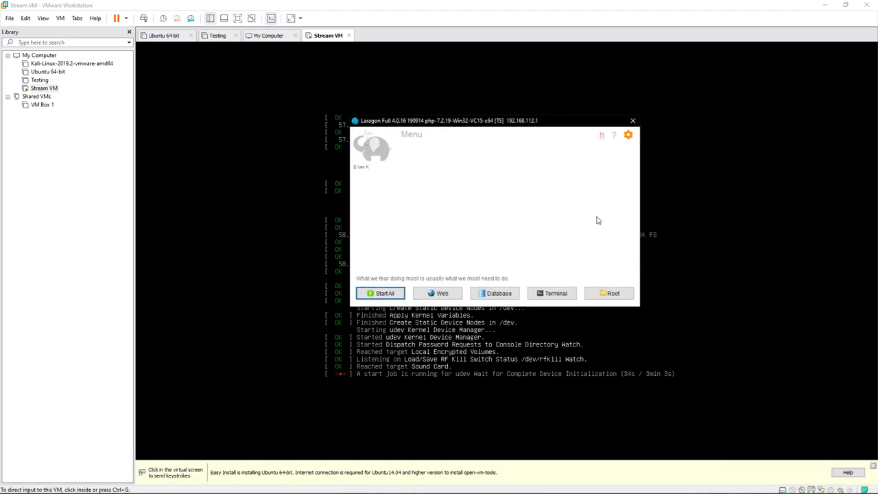
{"action": "left_click", "coordinate": [432, 129]}
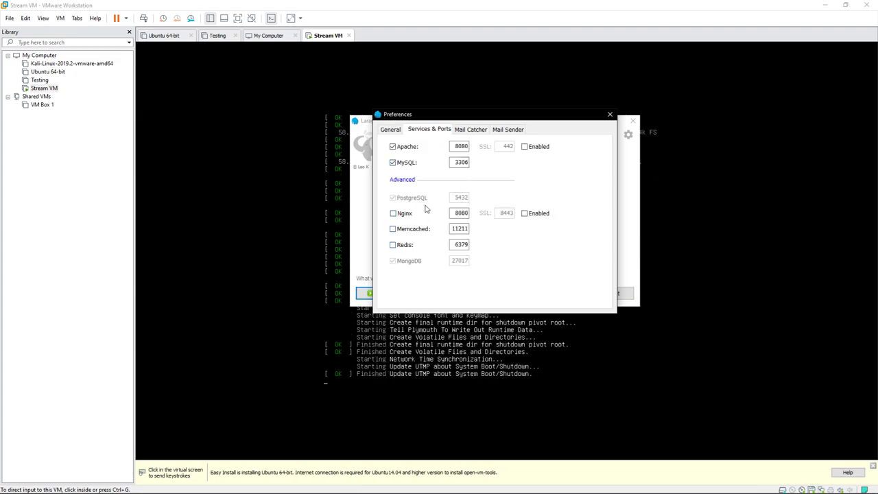
{"action": "left_click", "coordinate": [610, 116]}
{"action": "left_click", "coordinate": [632, 122]}
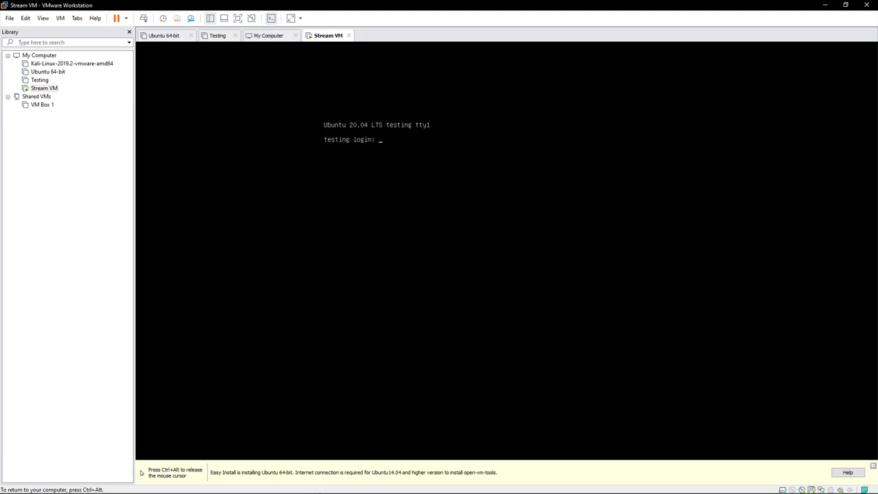
Log in to the Ubuntu Server console with the account's username and password, and try to interrupt the startup output
{"action": "type", "text": "gman"}
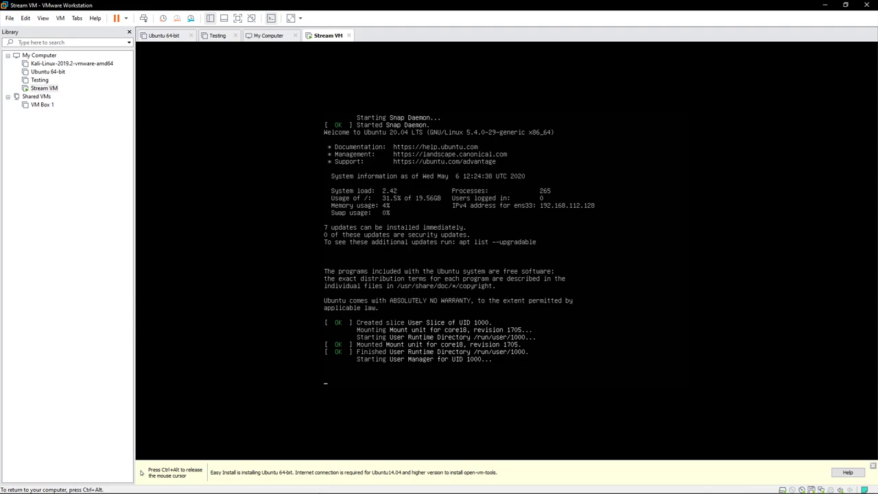
{"action": "key", "text": "ctrl+z"}
{"action": "key", "text": "ctrl+c"}
{"action": "key", "text": "ctrl+alt"}
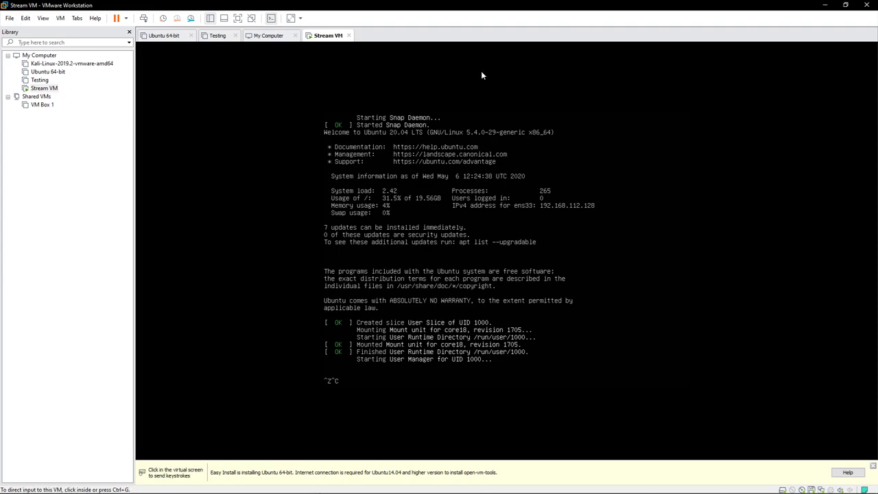
{"action": "left_click", "coordinate": [824, 173]}
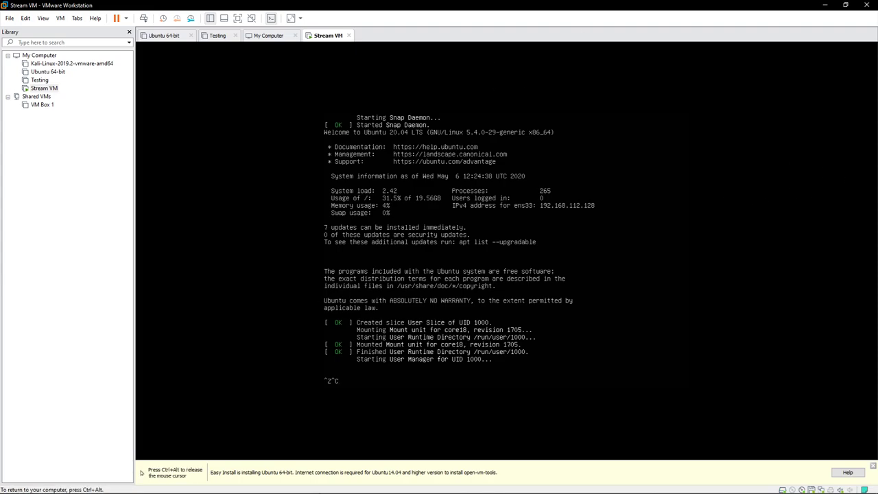
{"action": "key", "text": "ctrl+alt"}
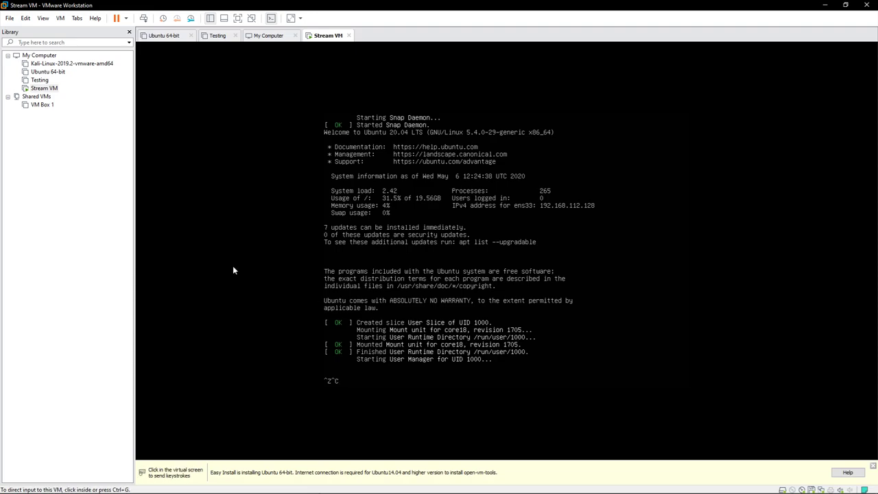
{"action": "left_click", "coordinate": [371, 291]}
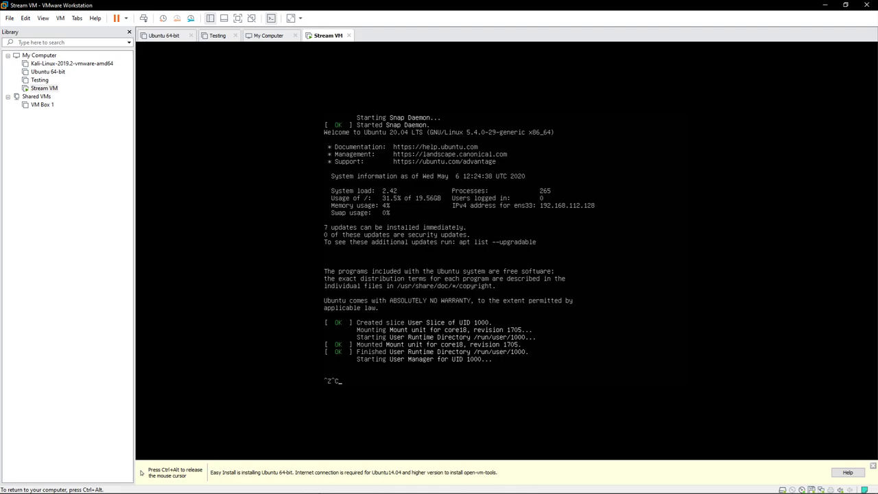
{"action": "key", "text": "ctrl+alt"}
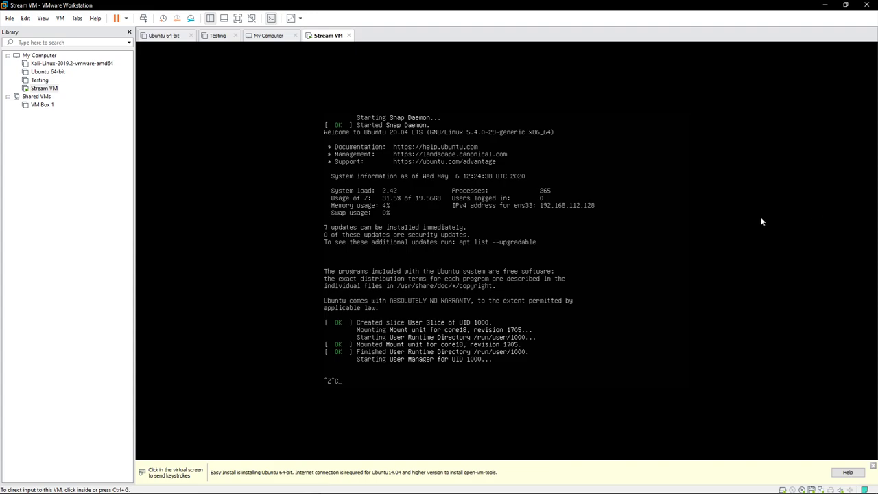
Log in to the Ubuntu Server console again with the account's username and password, and bring up a clean shell prompt
{"action": "left_click", "coordinate": [289, 295]}
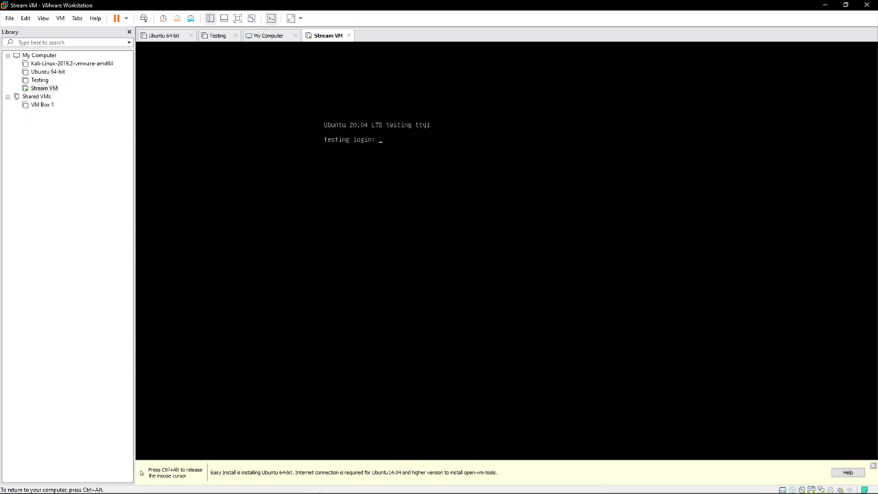
{"action": "type", "text": "gman"}
{"action": "key", "text": "Return"}
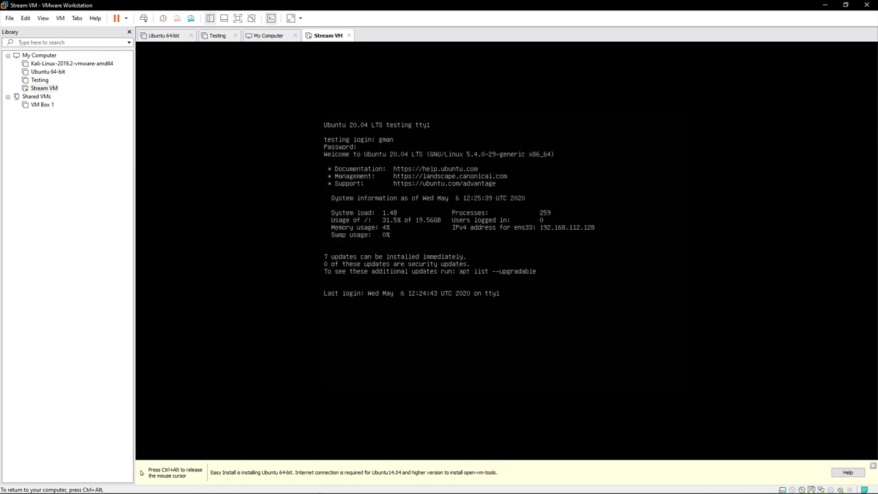
{"action": "key", "text": "Return"}
{"action": "key", "text": "Return"}
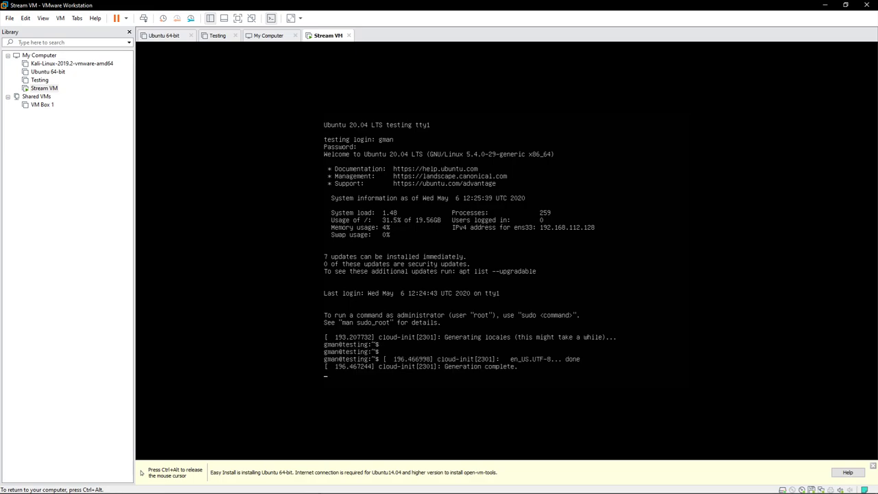
{"action": "key", "text": "Return"}
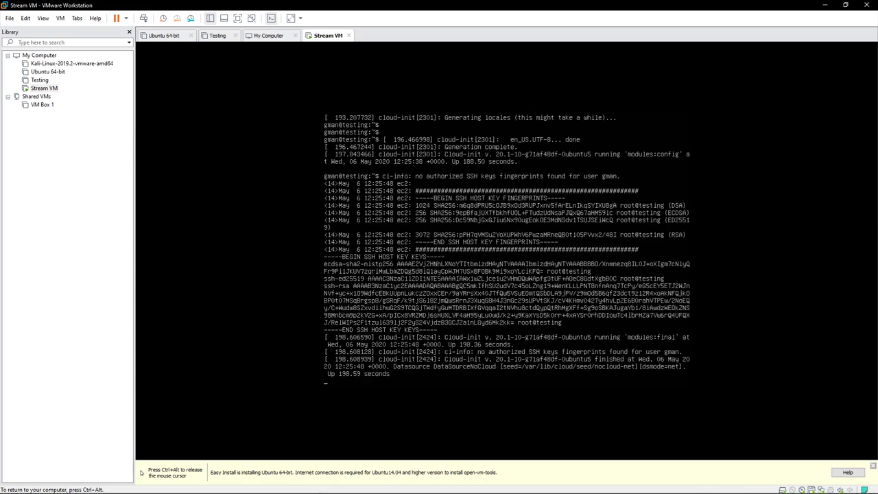
{"action": "key", "text": "Return"}
{"action": "key", "text": "Return"}
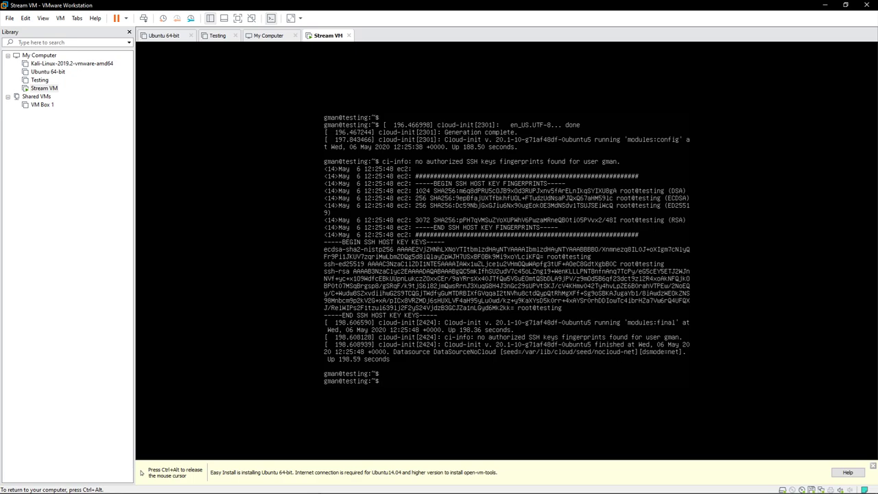
Install the web server with sudo apt install apache2, entering the sudo password and accepting the installation
{"action": "type", "text": "sudp"}
{"action": "key", "text": "BackSpace"}
{"action": "key", "text": "BackSpace"}
{"action": "key", "text": "BackSpace"}
{"action": "key", "text": "BackSpace"}
{"action": "key", "text": "BackSpace"}
{"action": "type", "text": "sudo apy "}
{"action": "type", "text": "install apache2"}
{"action": "key", "text": "Return"}
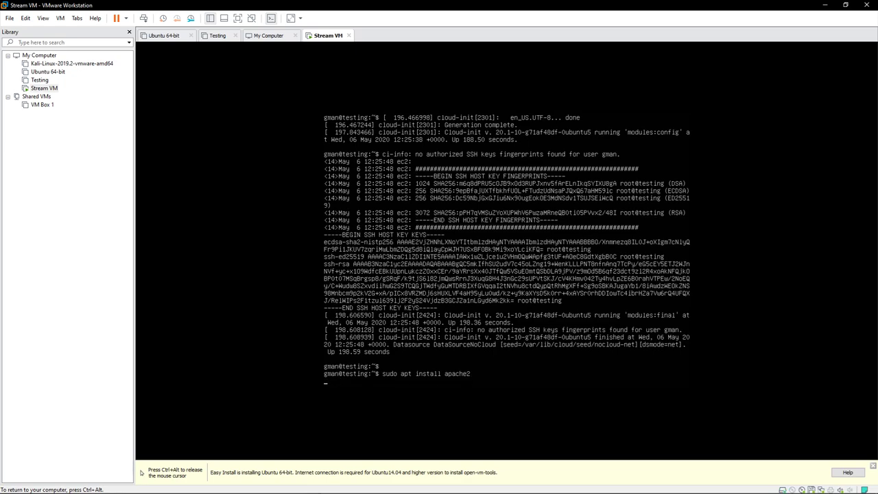
{"action": "key", "text": "Return"}
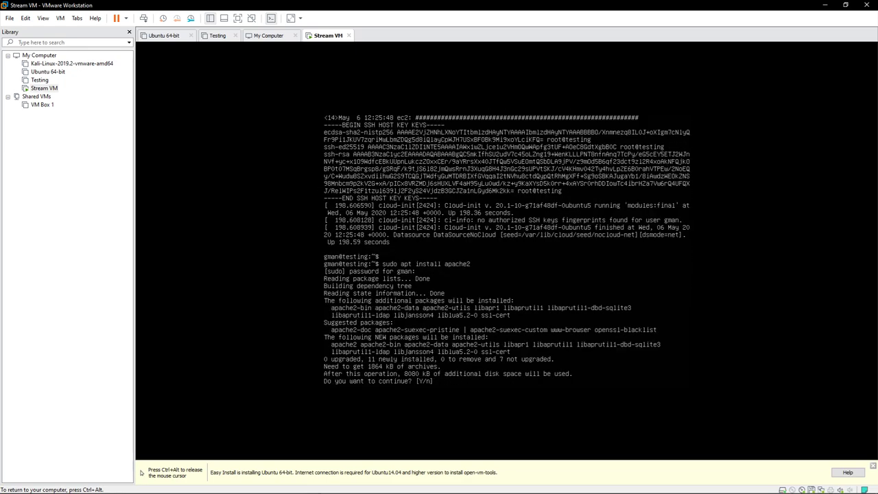
{"action": "key", "text": "Return"}
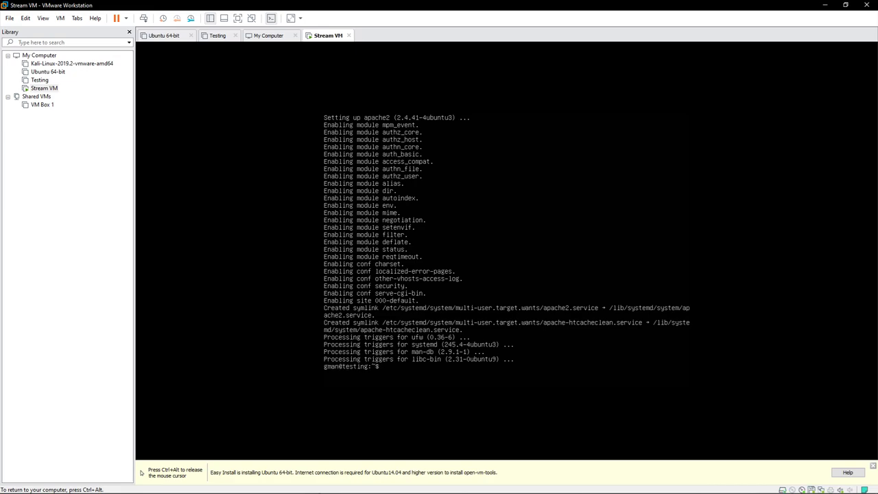
{"action": "key", "text": "Return"}
{"action": "key", "text": "Return"}
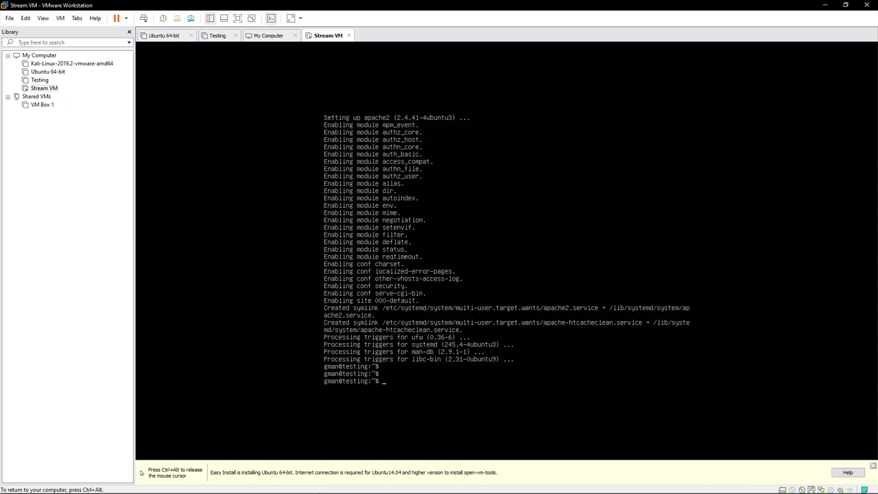
Change to the root directory and list its contents, and do the same for the var directory
{"action": "type", "text": "cd /"}
{"action": "key", "text": "Return"}
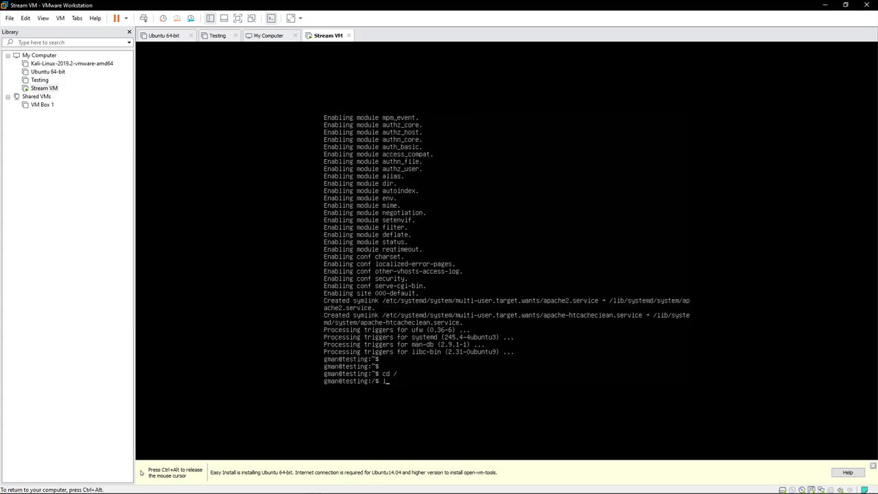
{"action": "type", "text": "ls"}
{"action": "key", "text": "Return"}
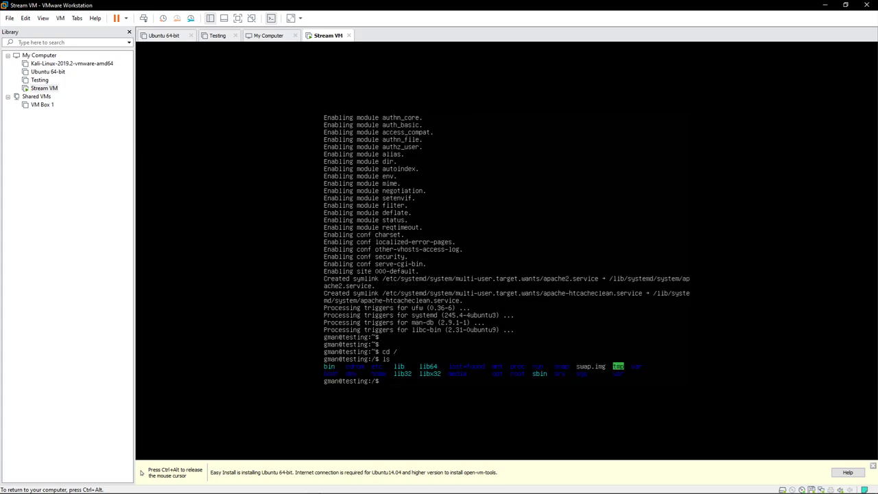
{"action": "type", "text": "cd vba"}
{"action": "type", "text": "r"}
{"action": "key", "text": "Return"}
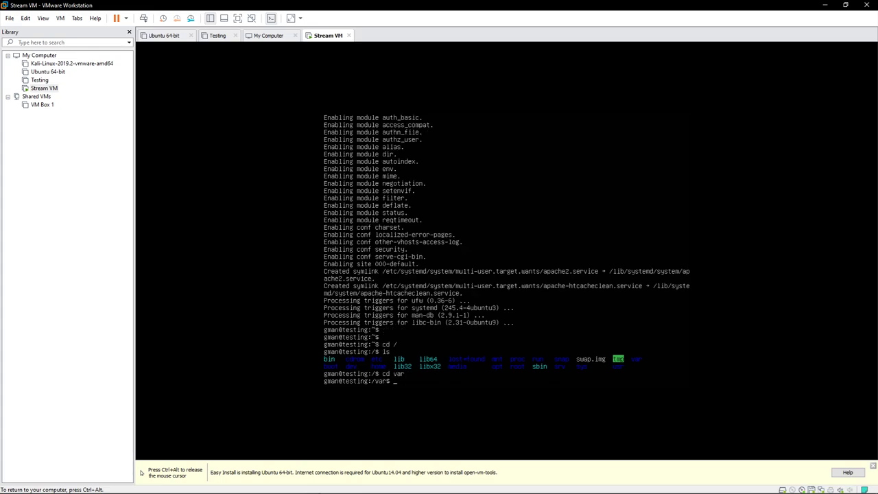
{"action": "type", "text": "ls"}
{"action": "key", "text": "Return"}
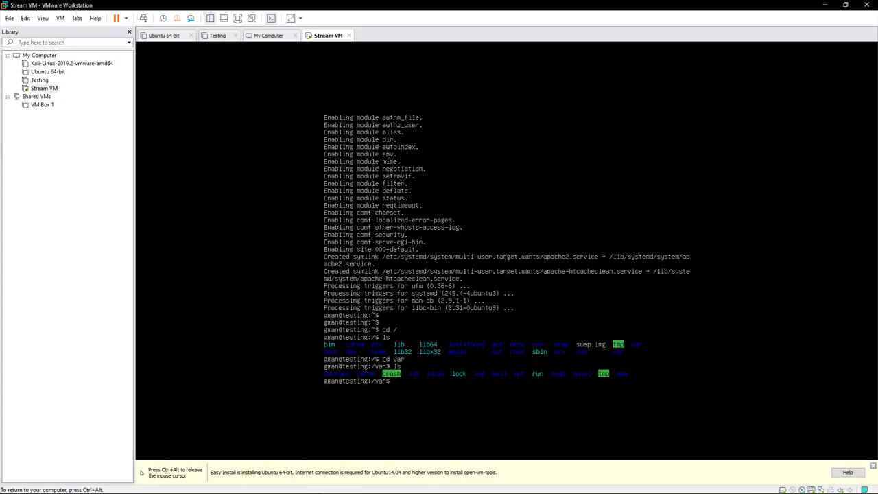
{"action": "type", "text": "sudo apt install apache2"}
{"action": "key", "text": "ctrl+alt"}
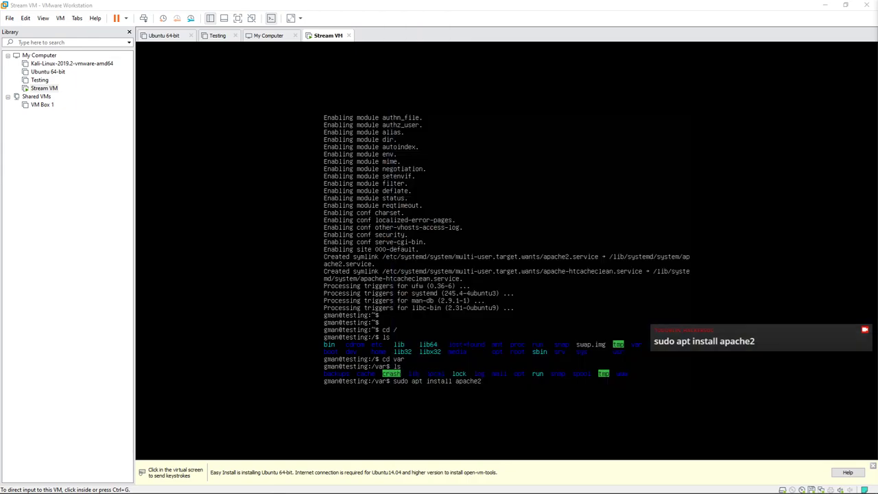
{"action": "left_click", "coordinate": [490, 383]}
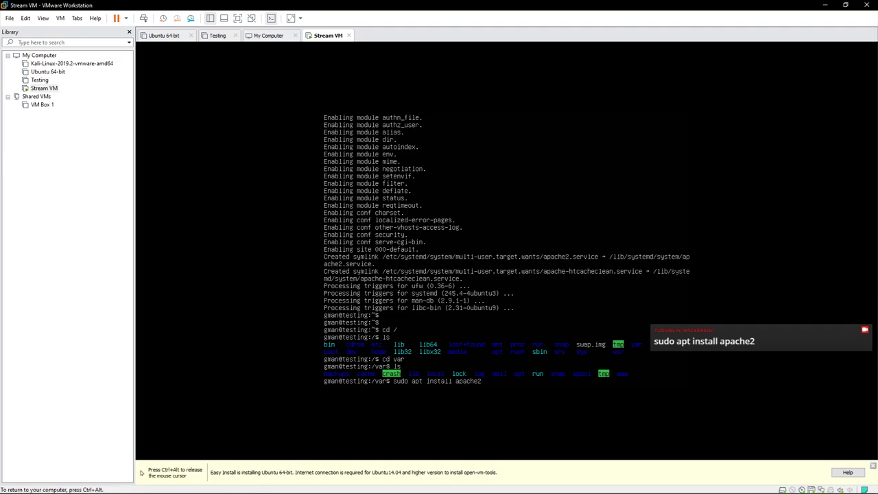
{"action": "key", "text": "BackSpace"}
{"action": "key", "text": "BackSpace"}
{"action": "key", "text": "BackSpace"}
{"action": "key", "text": "BackSpace"}
{"action": "key", "text": "BackSpace"}
{"action": "key", "text": "BackSpace"}
{"action": "key", "text": "BackSpace"}
{"action": "key", "text": "BackSpace"}
{"action": "key", "text": "BackSpace"}
{"action": "key", "text": "BackSpace"}
{"action": "key", "text": "BackSpace"}
{"action": "key", "text": "BackSpace"}
{"action": "key", "text": "BackSpace"}
{"action": "key", "text": "BackSpace"}
{"action": "key", "text": "BackSpace"}
{"action": "key", "text": "BackSpace"}
{"action": "key", "text": "BackSpace"}
{"action": "key", "text": "BackSpace"}
{"action": "key", "text": "BackSpace"}
{"action": "key", "text": "BackSpace"}
Go back to the root directory and list it, and re-enter var to list its contents again
{"action": "type", "text": "cd"}
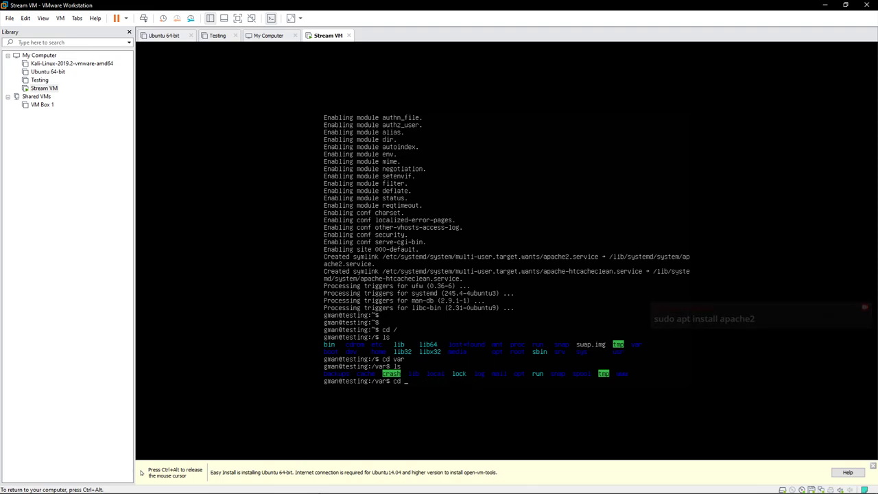
{"action": "type", "text": " /"}
{"action": "key", "text": "Return"}
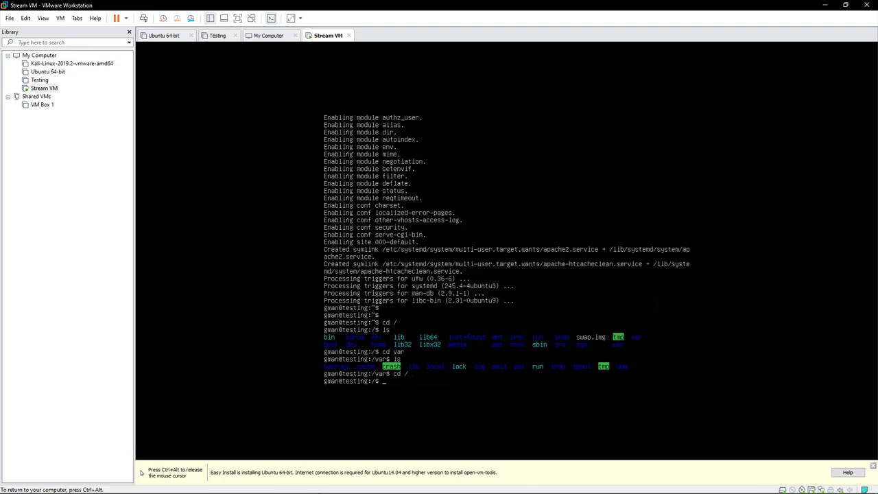
{"action": "type", "text": "ls"}
{"action": "key", "text": "Return"}
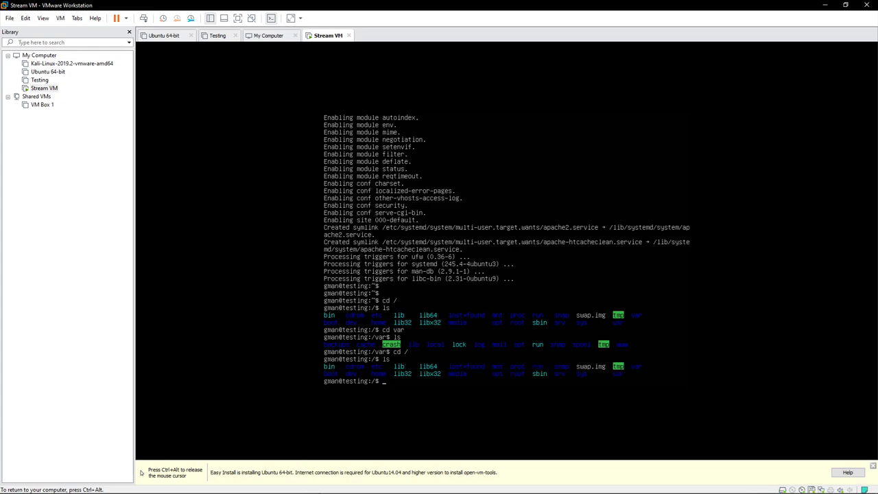
{"action": "type", "text": "cd"}
{"action": "key", "text": "BackSpace"}
{"action": "key", "text": "BackSpace"}
{"action": "type", "text": "var"}
{"action": "key", "text": "Return"}
{"action": "type", "text": "ls"}
{"action": "key", "text": "Return"}
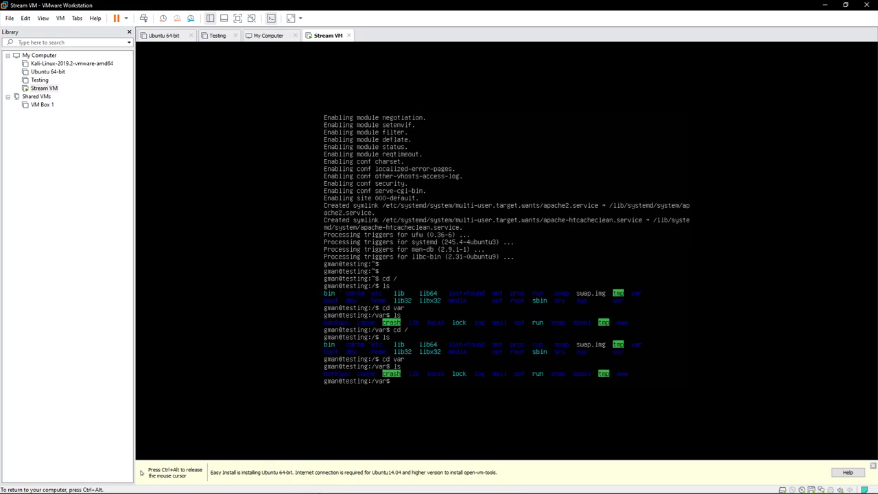
Change into the www directory and its html subdirectory, listing the contents of each
{"action": "type", "text": "cd www"}
{"action": "key", "text": "Return"}
{"action": "type", "text": "ls"}
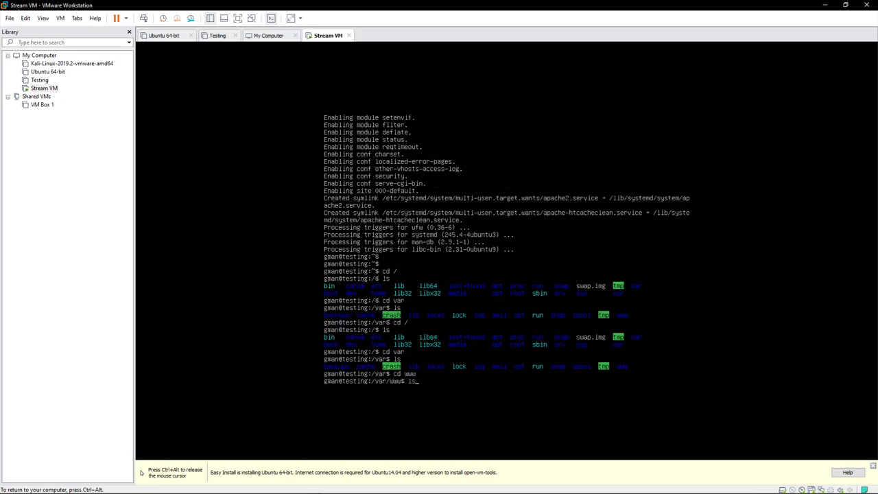
{"action": "key", "text": "Return"}
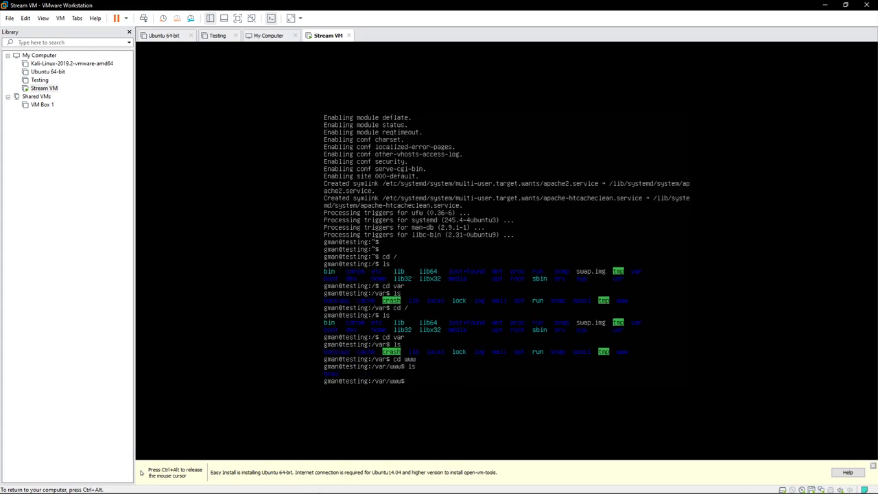
{"action": "type", "text": "cd html"}
{"action": "key", "text": "Return"}
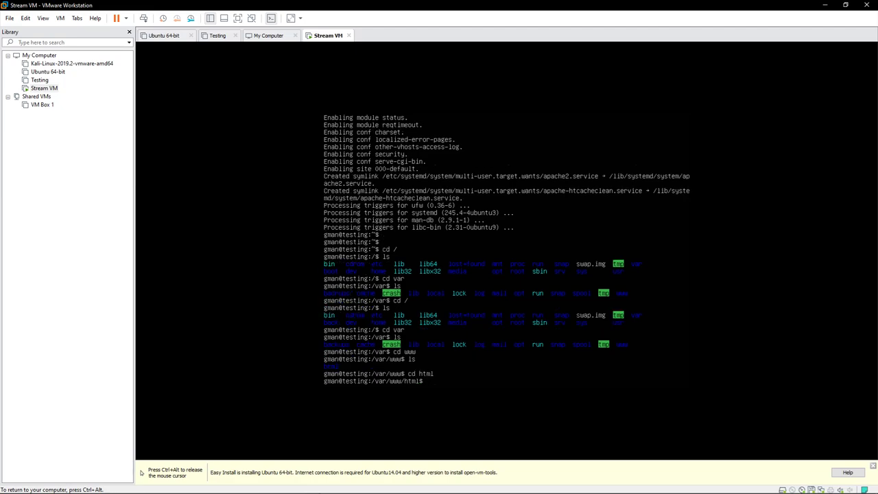
{"action": "type", "text": "ls"}
{"action": "key", "text": "Return"}
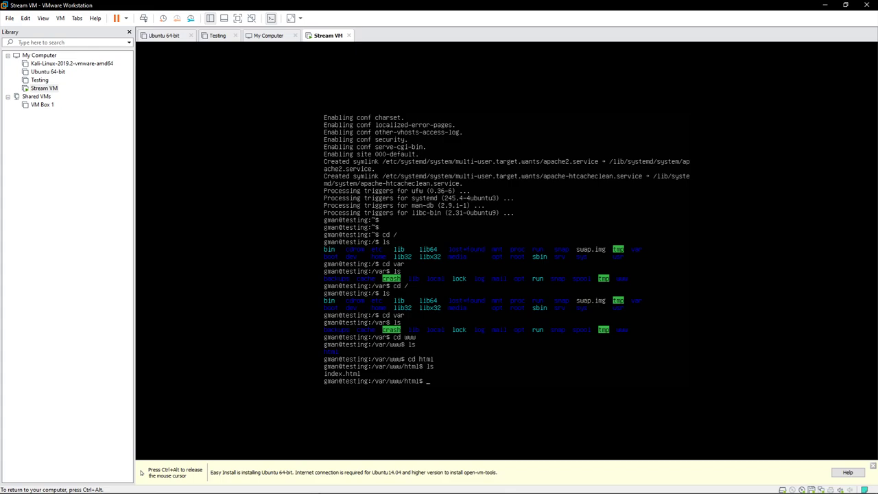
Minimise the virtual machine window, switch to Bitvise SSH Client, and set the server host to 192.168.112.128
{"action": "key", "text": "ctrl+alt"}
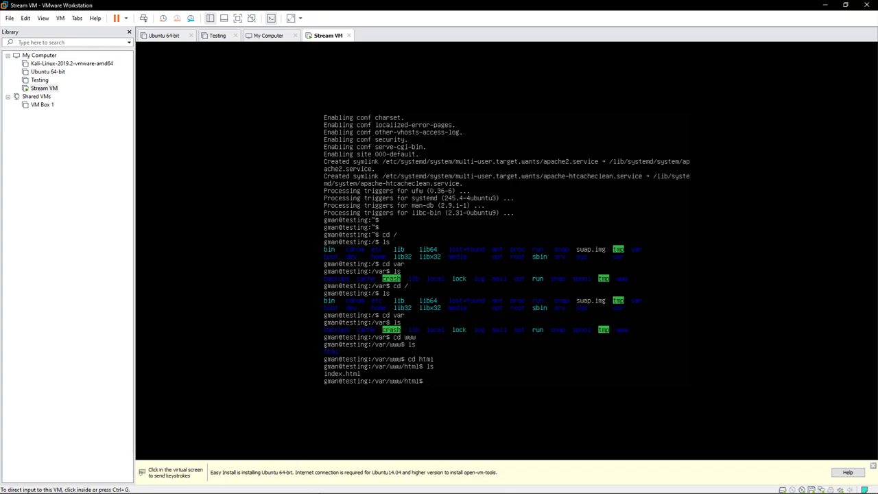
{"action": "left_click", "coordinate": [730, 282]}
{"action": "key", "text": "ctrl+alt"}
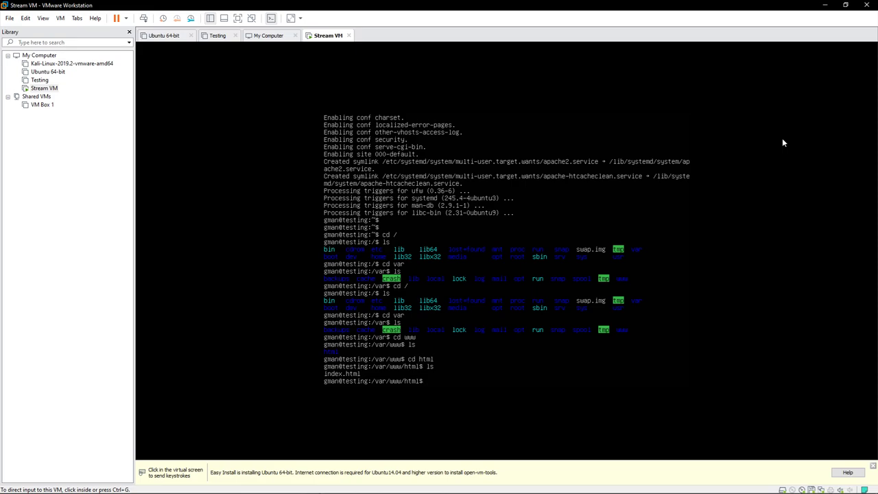
{"action": "left_click", "coordinate": [825, 6]}
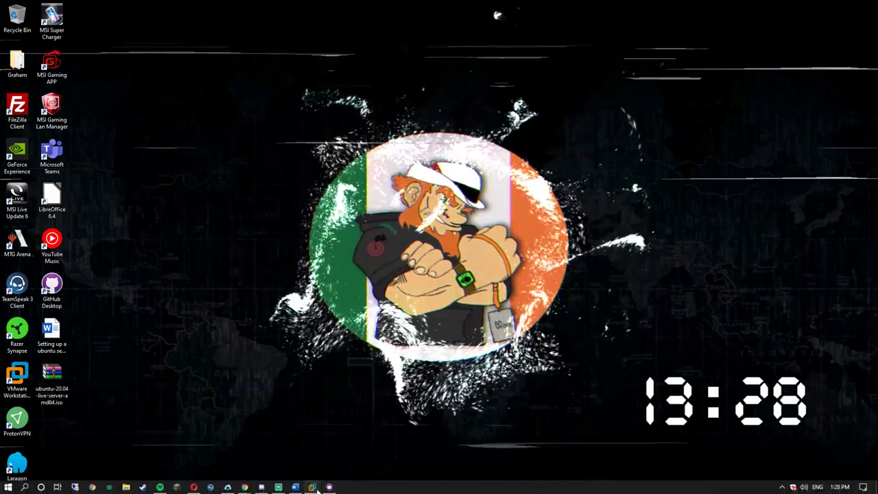
{"action": "left_click", "coordinate": [312, 487]}
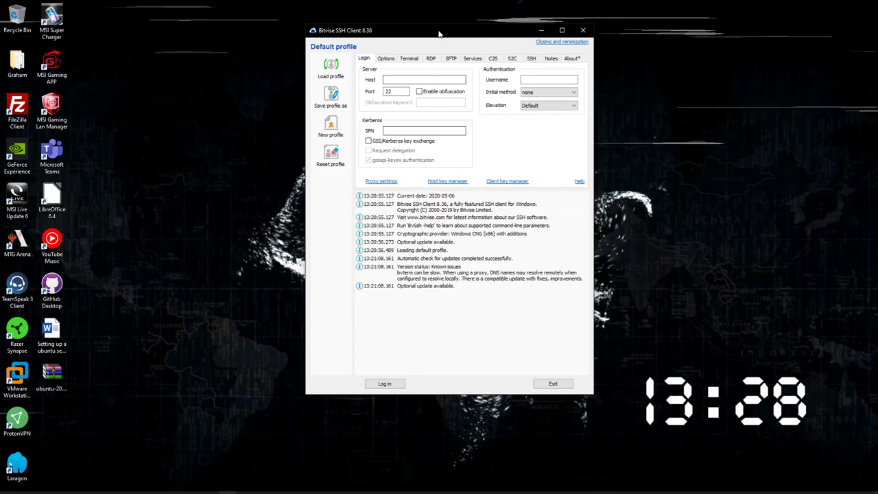
{"action": "left_click_drag", "start_coordinate": [439, 33], "coordinate": [521, 20]}
{"action": "left_click", "coordinate": [470, 66]}
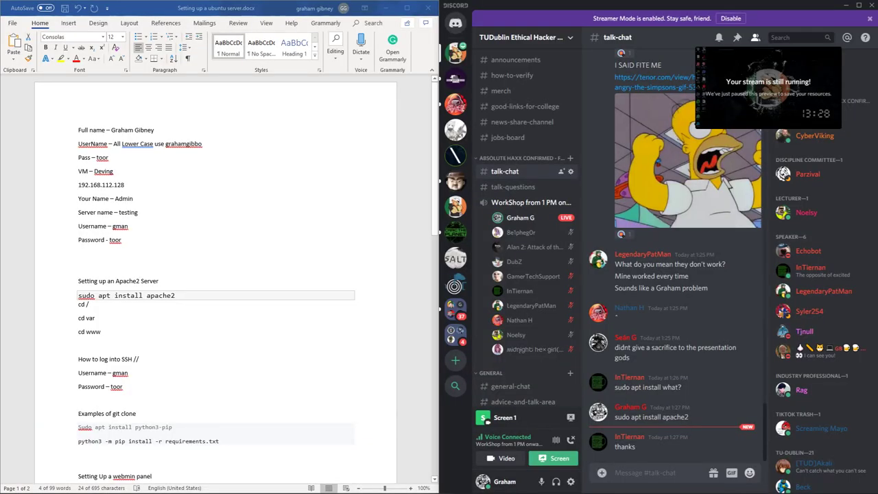
{"action": "type", "text": "192.168.112"}
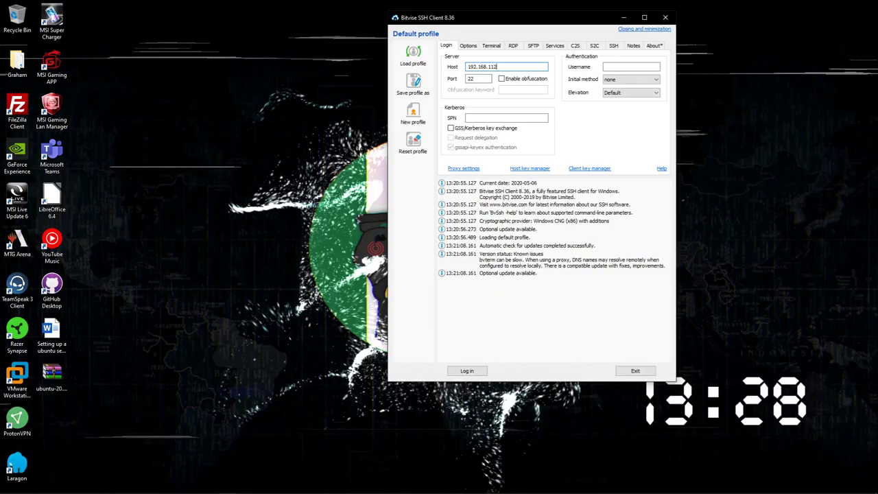
{"action": "type", "text": "8"}
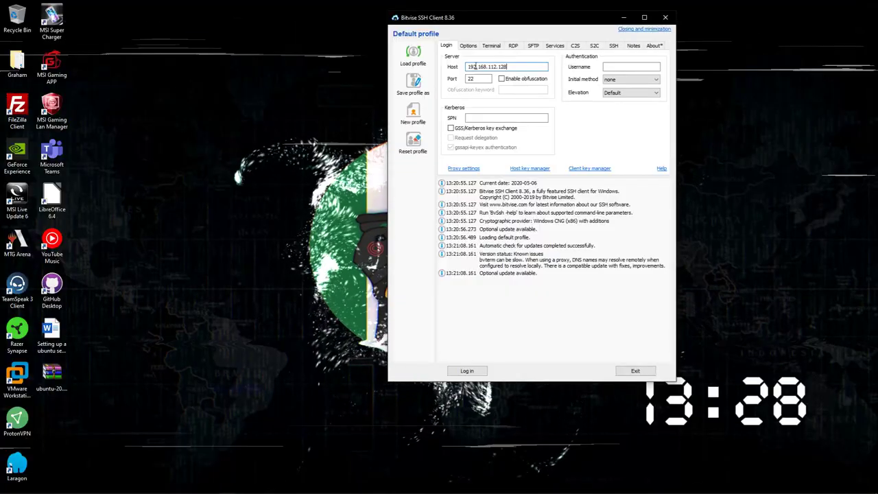
Enter the server account's username for authentication and start the SSH login
{"action": "left_click", "coordinate": [613, 67]}
{"action": "type", "text": "gman"}
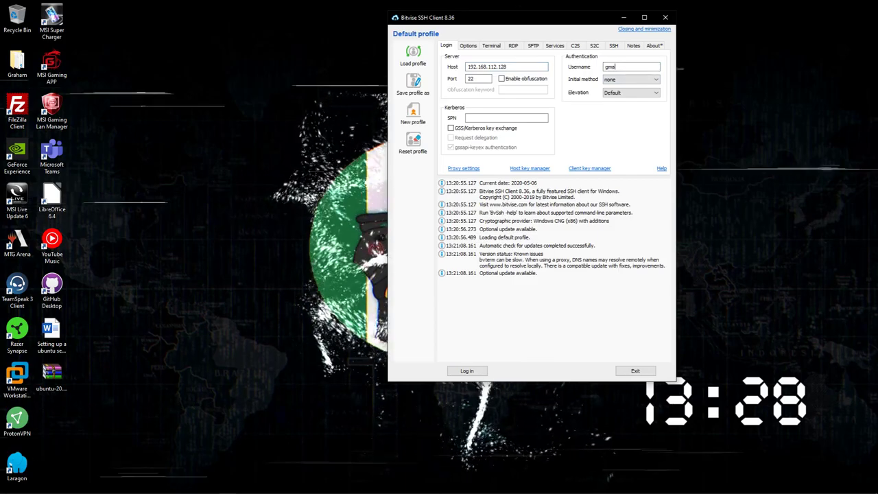
{"action": "left_click", "coordinate": [458, 371]}
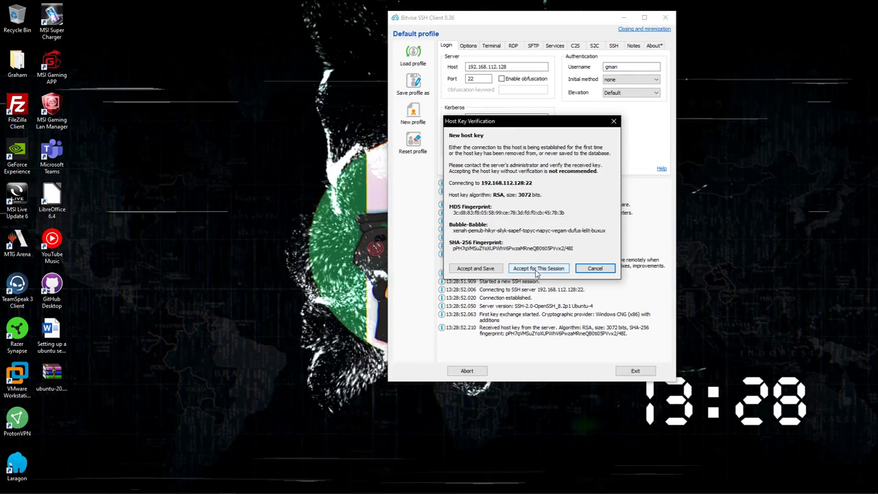
Accept and save the server's host key, and log in with the account password
{"action": "left_click", "coordinate": [475, 268]}
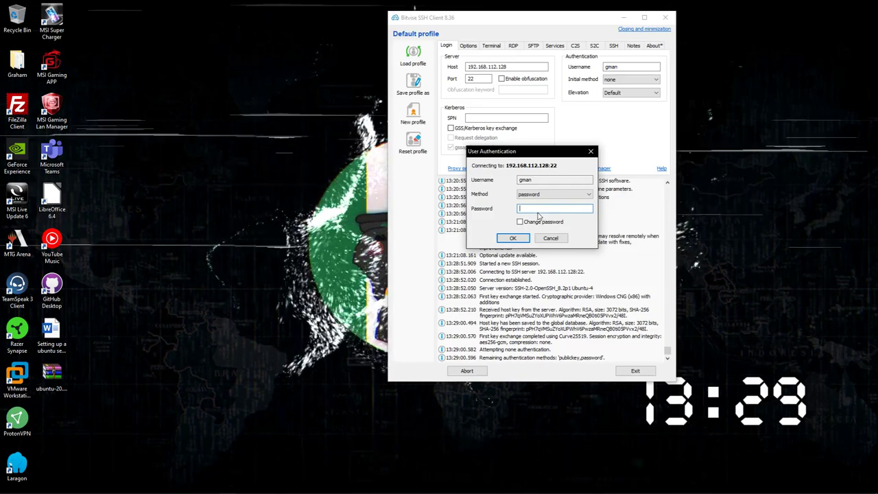
{"action": "key", "text": "ctrl+v"}
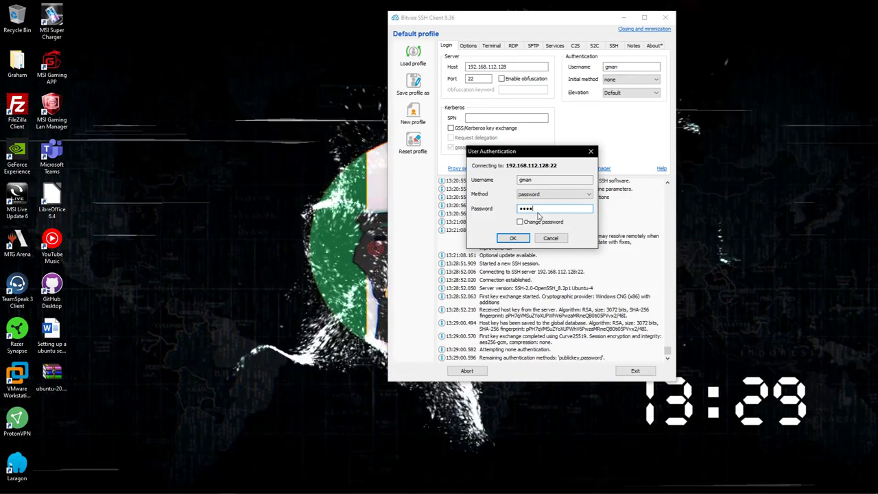
{"action": "key", "text": "Return"}
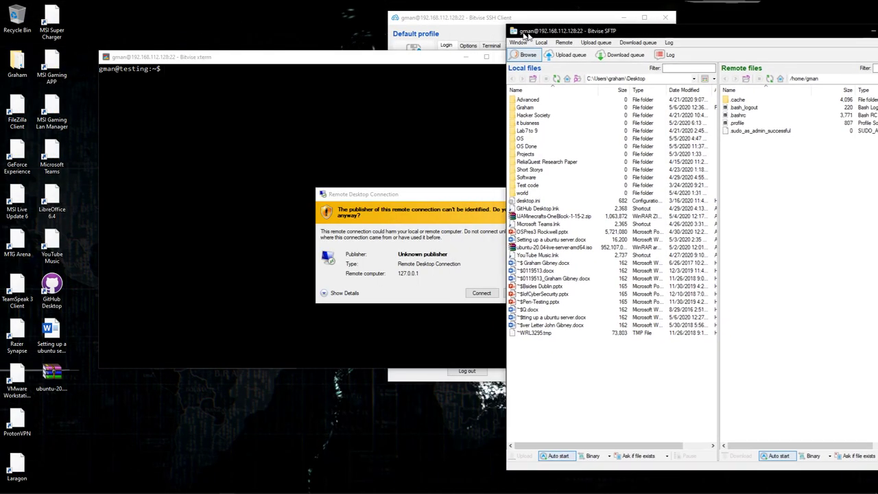
Cancel the Remote Desktop connection and move the SFTP window fully into view
{"action": "left_click_drag", "start_coordinate": [456, 195], "coordinate": [422, 128]}
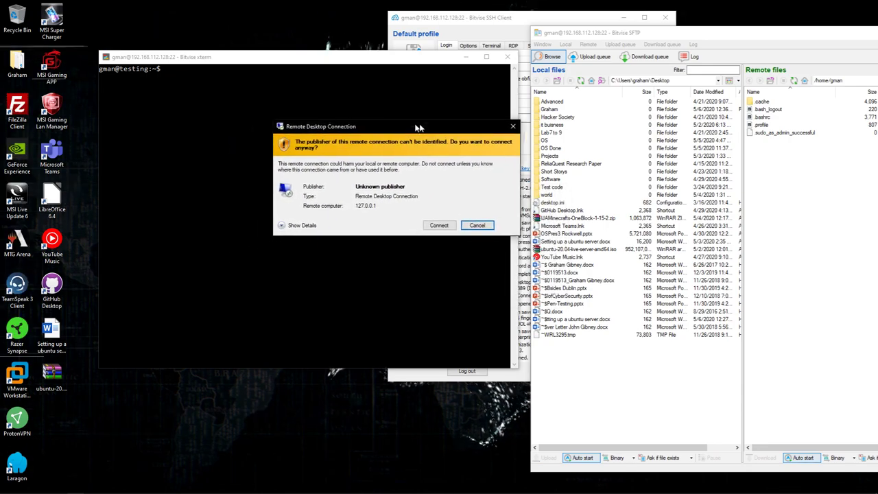
{"action": "left_click", "coordinate": [484, 227]}
{"action": "left_click_drag", "start_coordinate": [663, 38], "coordinate": [526, 26]}
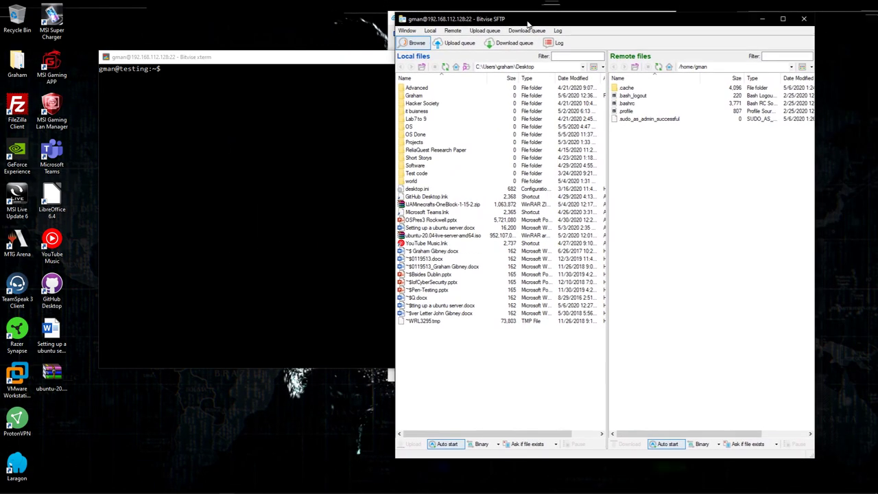
Browse the remote files from the root directory to /var/www/html, moving the terminal window aside
{"action": "left_click_drag", "start_coordinate": [694, 159], "coordinate": [652, 95]}
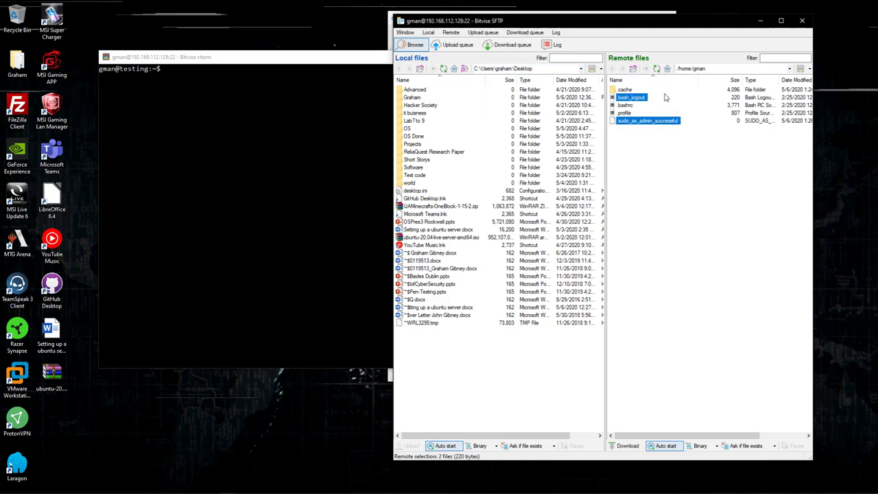
{"action": "left_click", "coordinate": [633, 70]}
{"action": "left_click", "coordinate": [633, 69]}
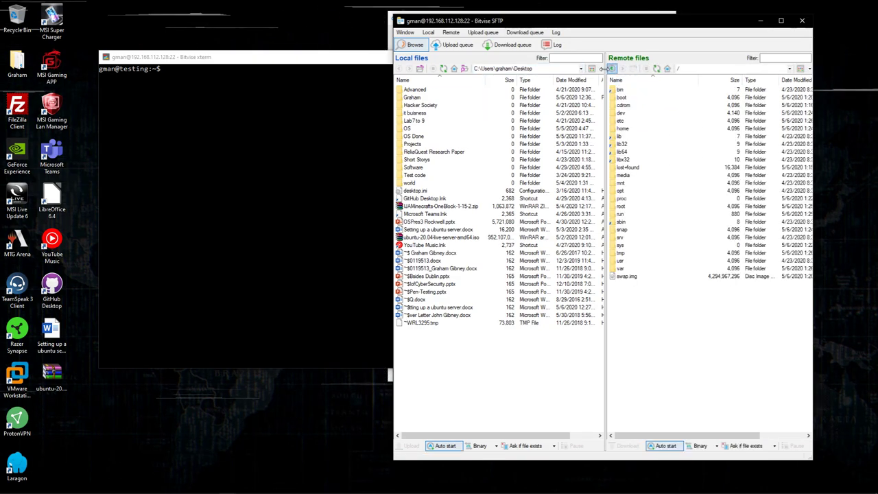
{"action": "left_click_drag", "start_coordinate": [308, 57], "coordinate": [230, 47]}
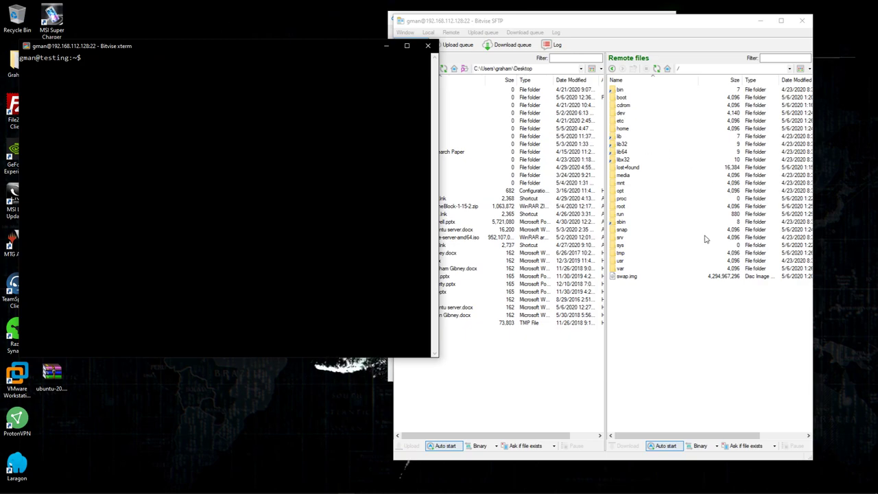
{"action": "double_click", "coordinate": [620, 268]}
{"action": "double_click", "coordinate": [623, 192]}
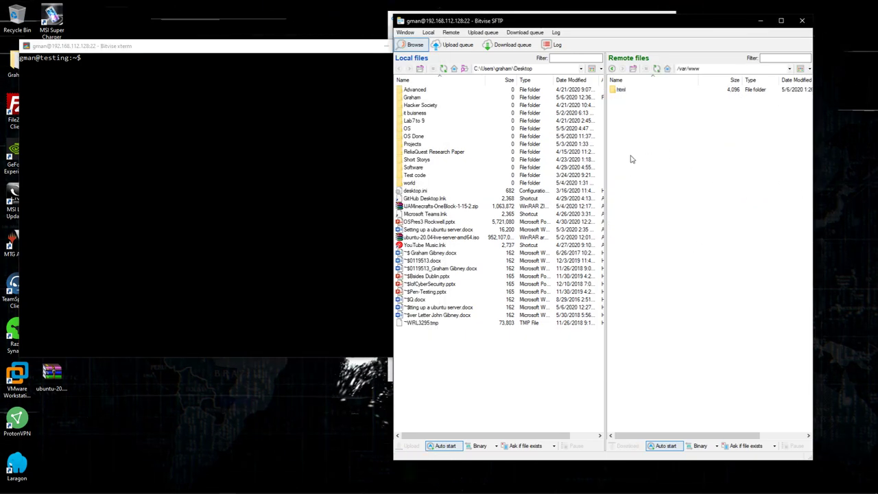
{"action": "double_click", "coordinate": [620, 89]}
{"action": "left_click_drag", "start_coordinate": [643, 162], "coordinate": [618, 64]}
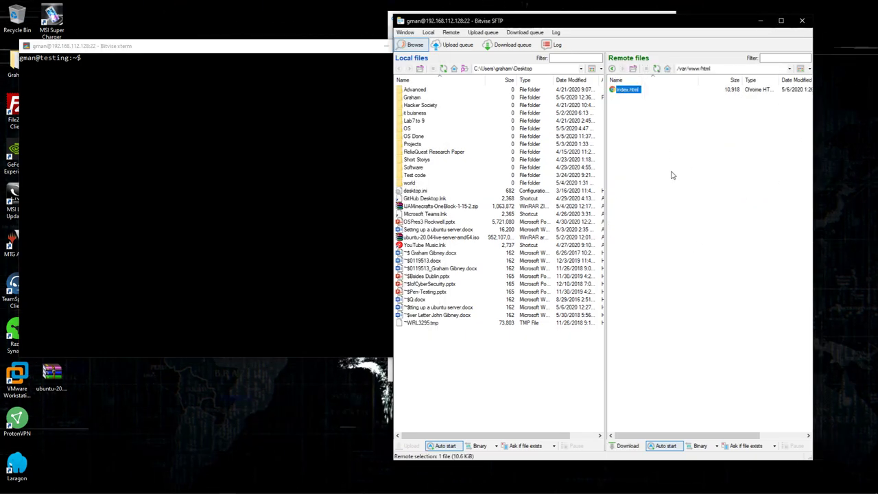
{"action": "left_click", "coordinate": [673, 175]}
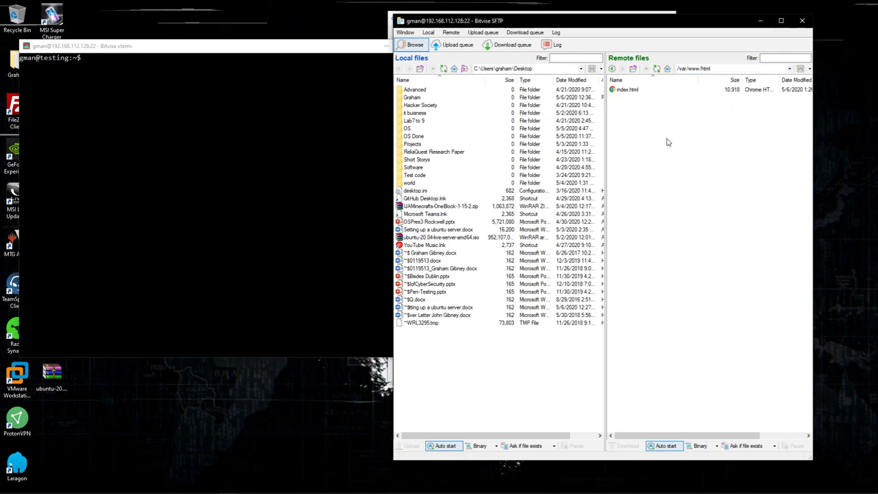
Open the remote index.html for editing in Notepad, look through its code to the end, and close it
{"action": "left_click", "coordinate": [624, 90]}
{"action": "right_click", "coordinate": [625, 91]}
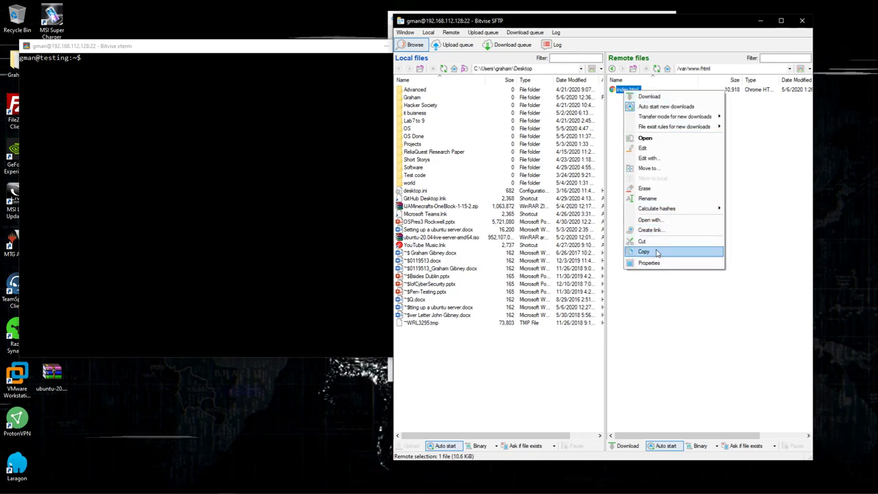
{"action": "left_click", "coordinate": [652, 148]}
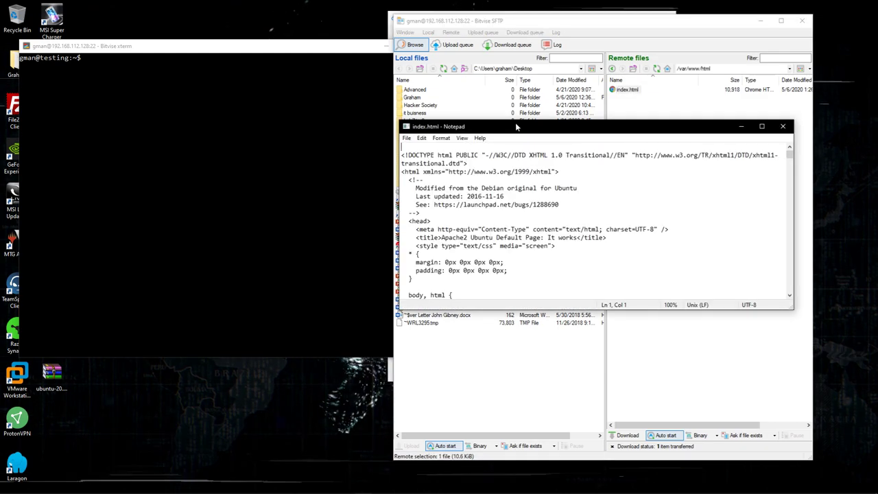
{"action": "left_click_drag", "start_coordinate": [518, 127], "coordinate": [427, 33]}
{"action": "left_click_drag", "start_coordinate": [699, 213], "coordinate": [774, 455]}
{"action": "left_click_drag", "start_coordinate": [769, 89], "coordinate": [747, 439]}
{"action": "key", "text": "ctrl+a"}
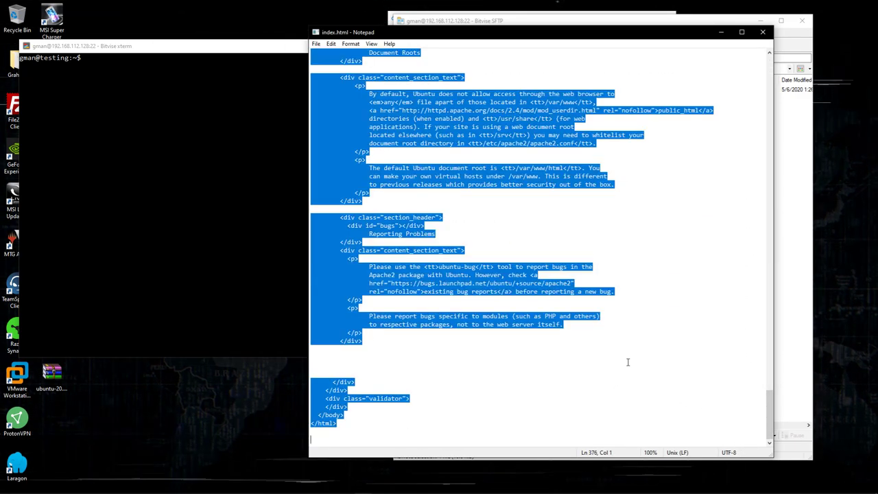
{"action": "left_click", "coordinate": [767, 32]}
Review the file actions available for the remote index.html
{"action": "right_click", "coordinate": [626, 90]}
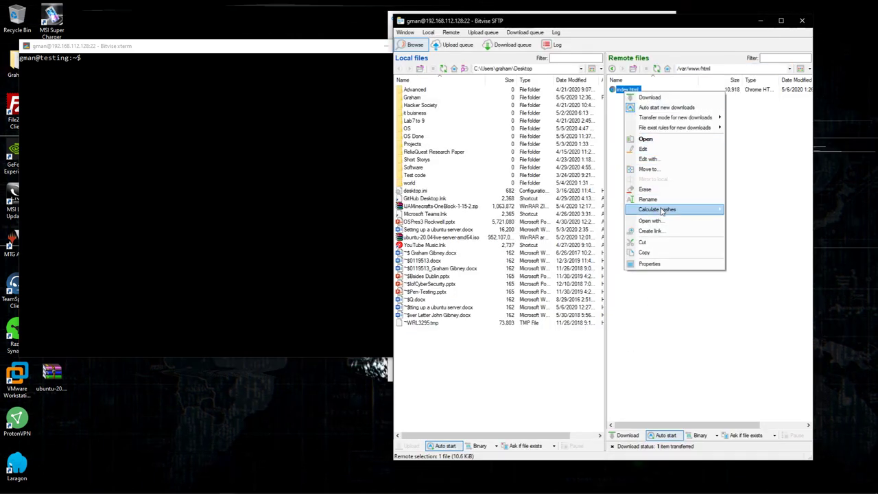
{"action": "mouse_move", "coordinate": [662, 211]}
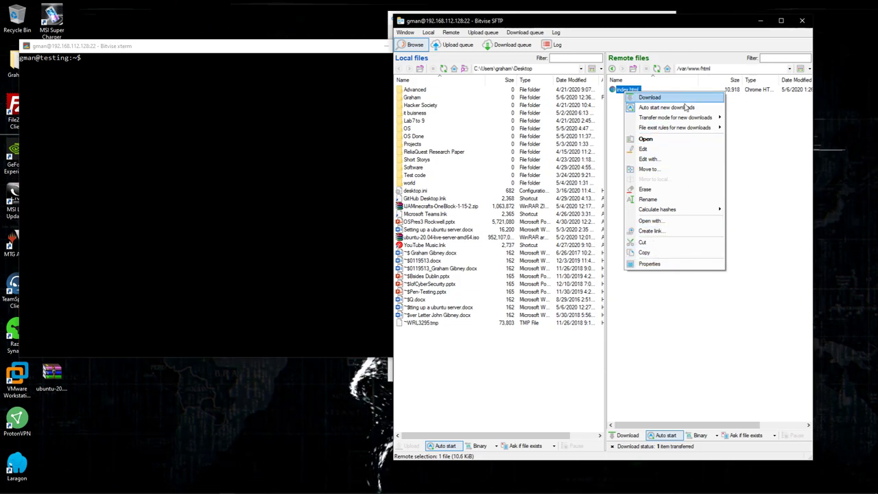
{"action": "left_click", "coordinate": [794, 168]}
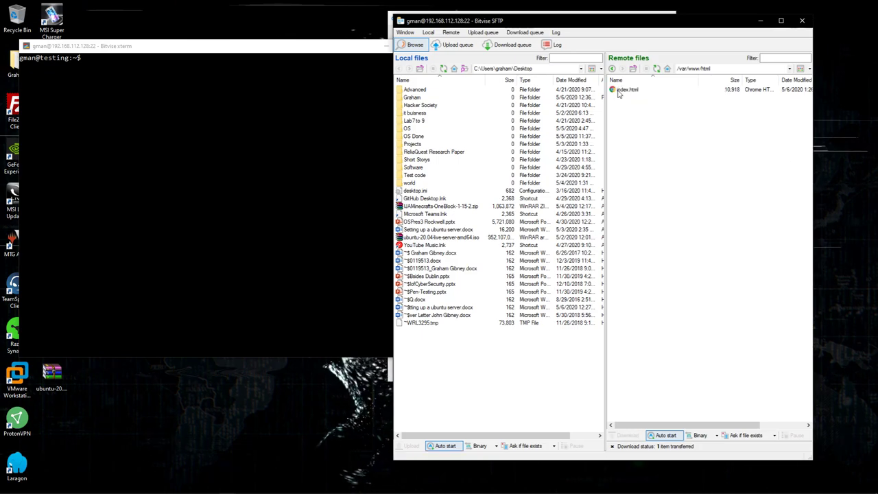
Minimise the SFTP and SSH client windows, and place the terminal window in the middle of the desktop
{"action": "left_click_drag", "start_coordinate": [604, 22], "coordinate": [557, 22]}
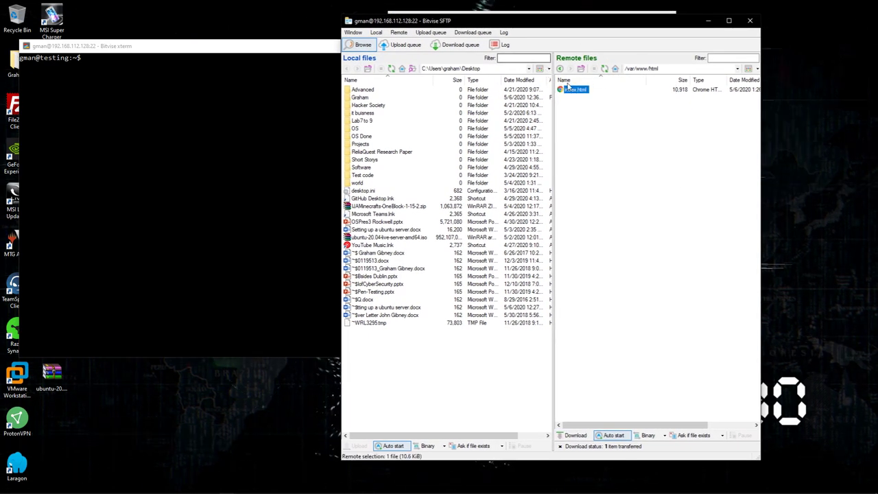
{"action": "left_click_drag", "start_coordinate": [521, 30], "coordinate": [498, 21]}
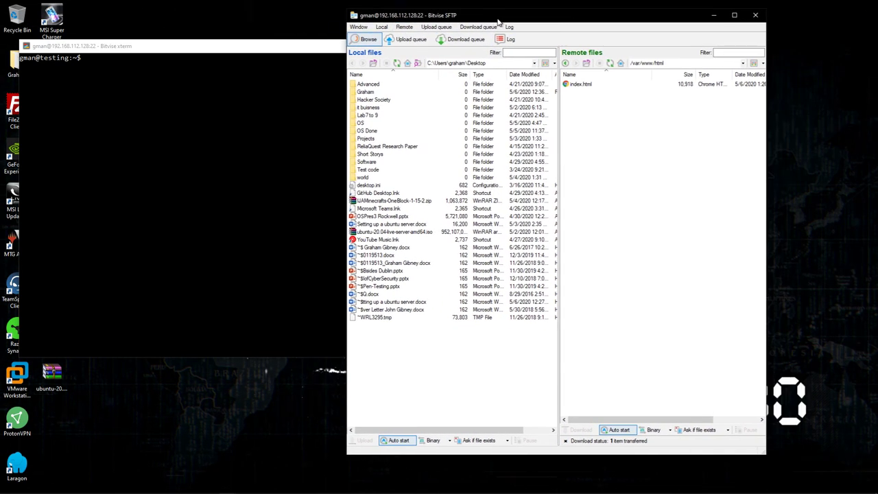
{"action": "left_click", "coordinate": [714, 16]}
{"action": "left_click_drag", "start_coordinate": [376, 36], "coordinate": [529, 55]}
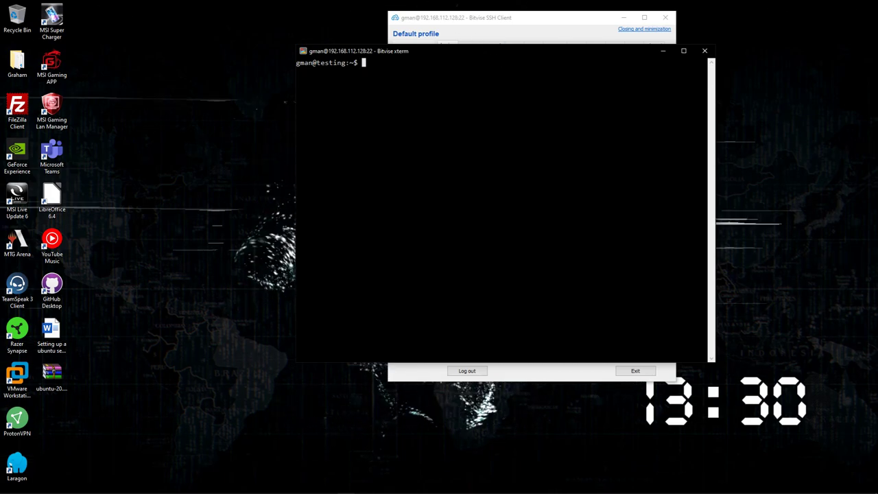
{"action": "left_click_drag", "start_coordinate": [413, 51], "coordinate": [385, 53]}
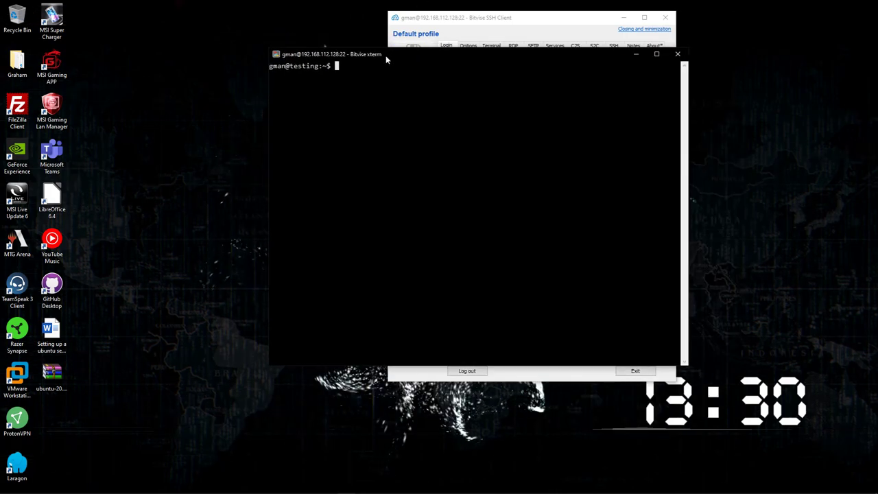
{"action": "left_click", "coordinate": [603, 14]}
{"action": "left_click", "coordinate": [623, 17]}
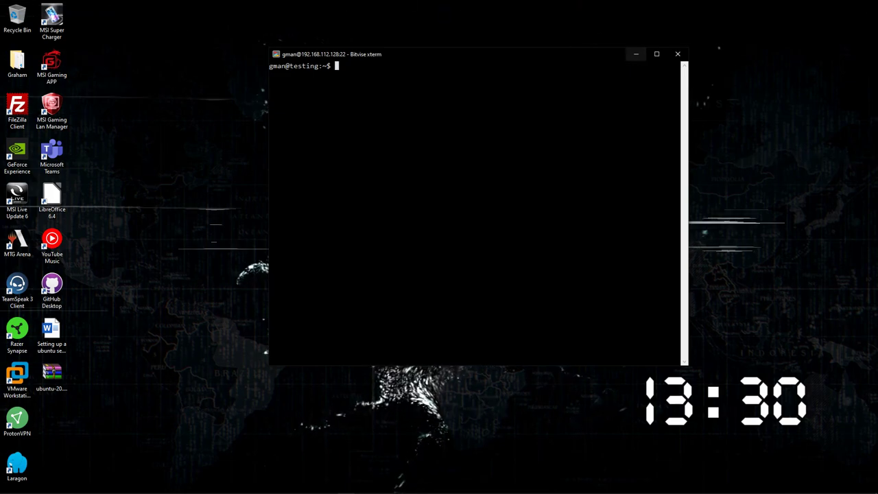
Switch to the Stream VM window in VMware Workstation to view its console, and minimise it again
{"action": "left_click", "coordinate": [313, 488]}
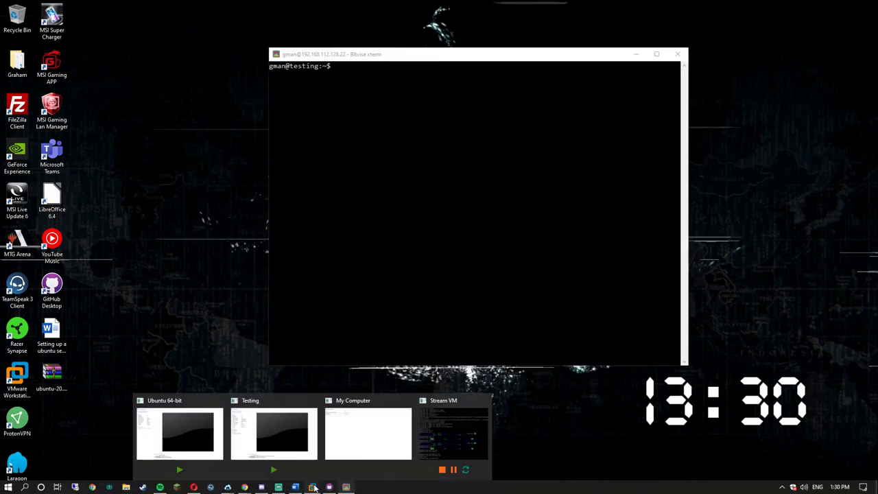
{"action": "left_click", "coordinate": [439, 443]}
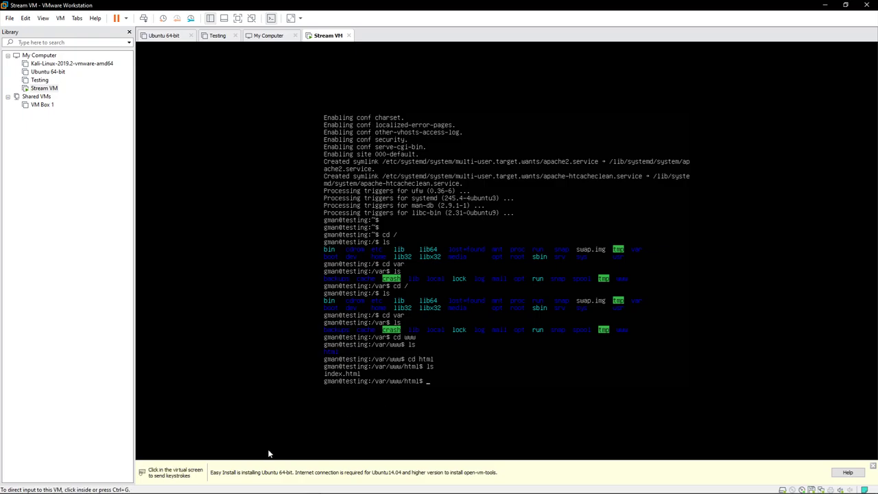
{"action": "left_click", "coordinate": [825, 5]}
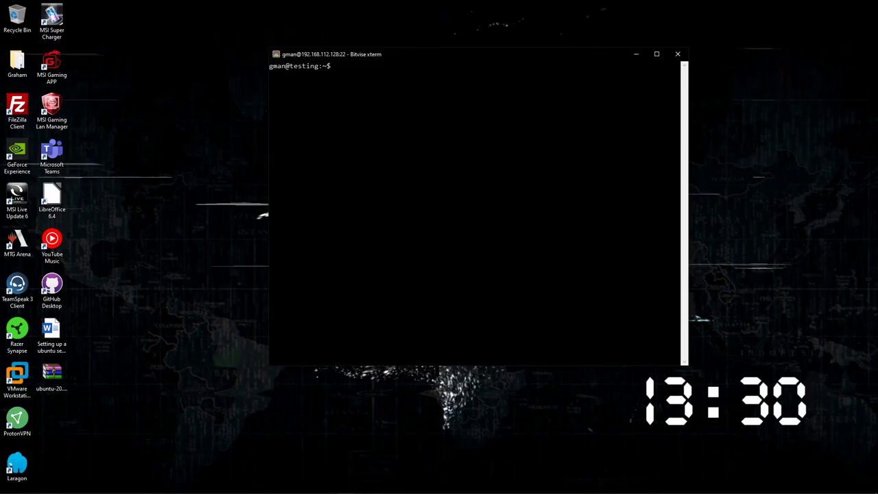
List the home directory in the SSH terminal, and change to the root directory and list its contents
{"action": "type", "text": "ls"}
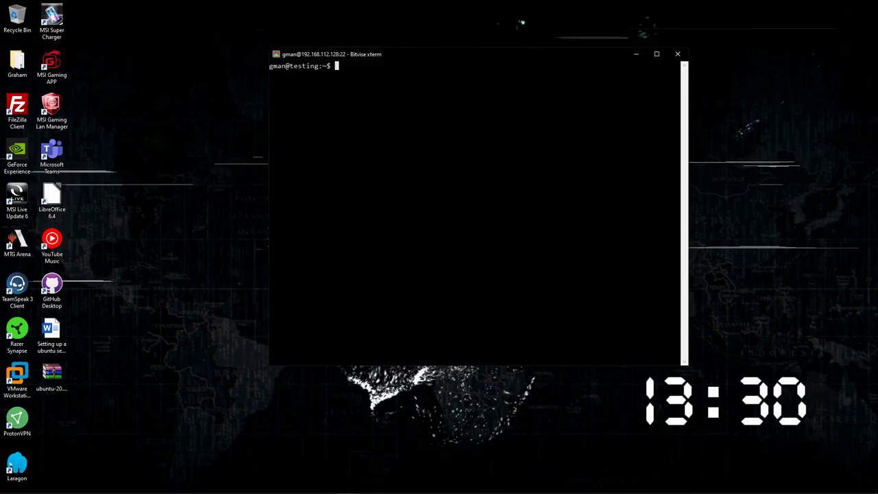
{"action": "key", "text": "Return"}
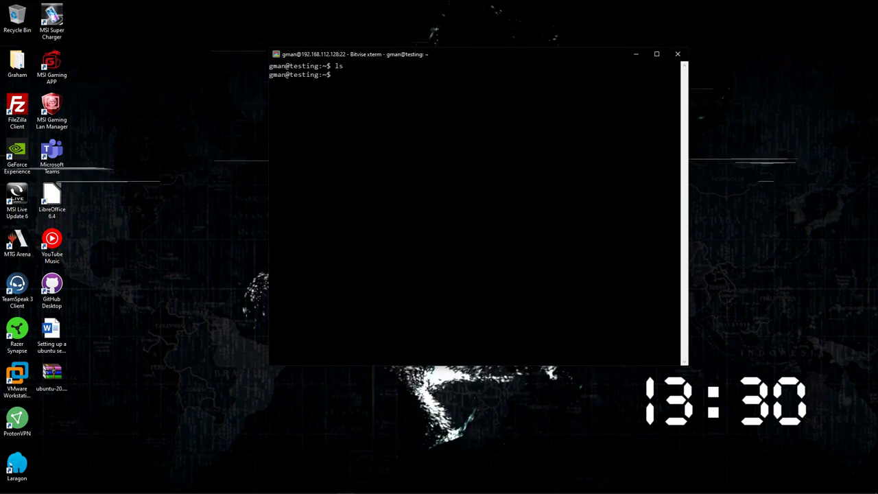
{"action": "type", "text": "cd /"}
{"action": "key", "text": "Return"}
{"action": "type", "text": "l"}
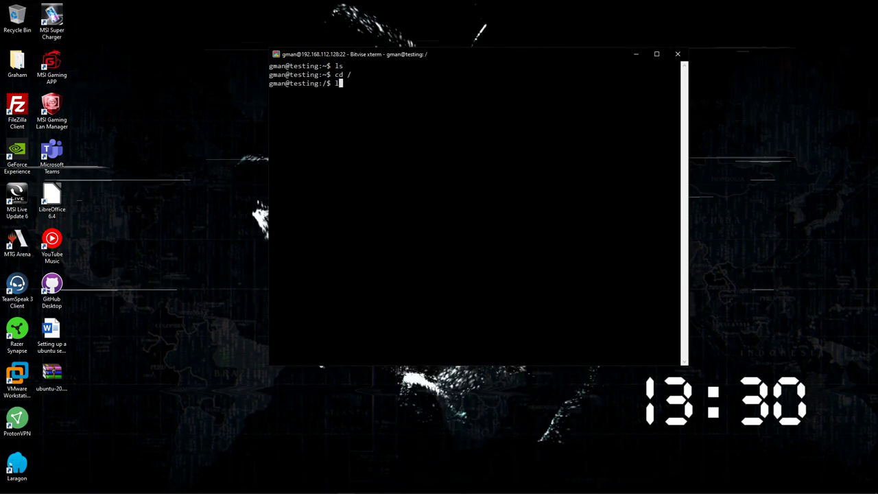
{"action": "type", "text": "s"}
{"action": "key", "text": "Return"}
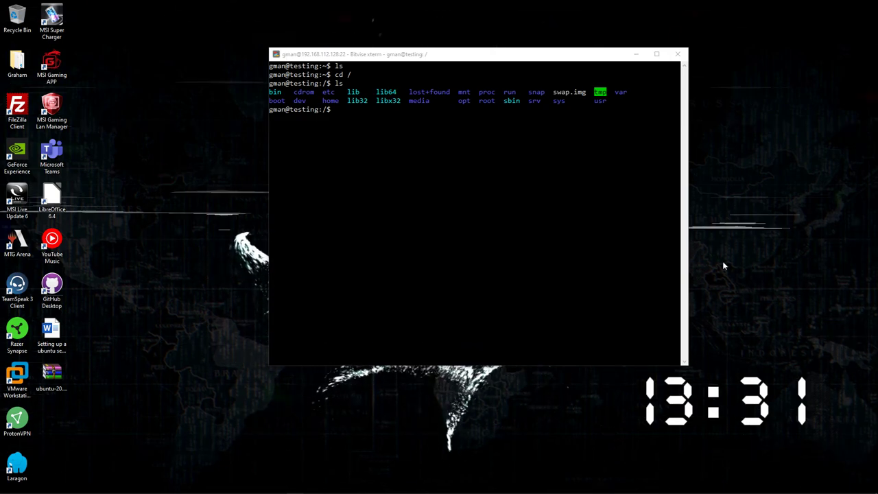
{"action": "key", "text": "alt+Tab"}
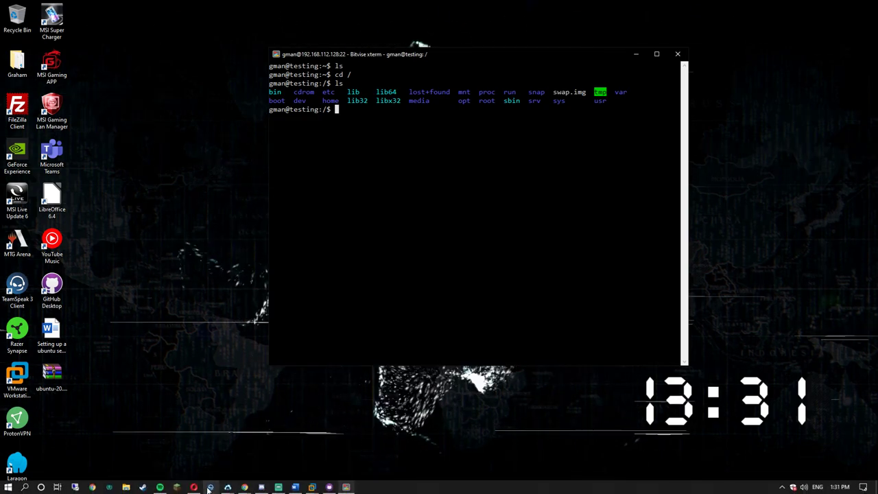
{"action": "left_click", "coordinate": [194, 488]}
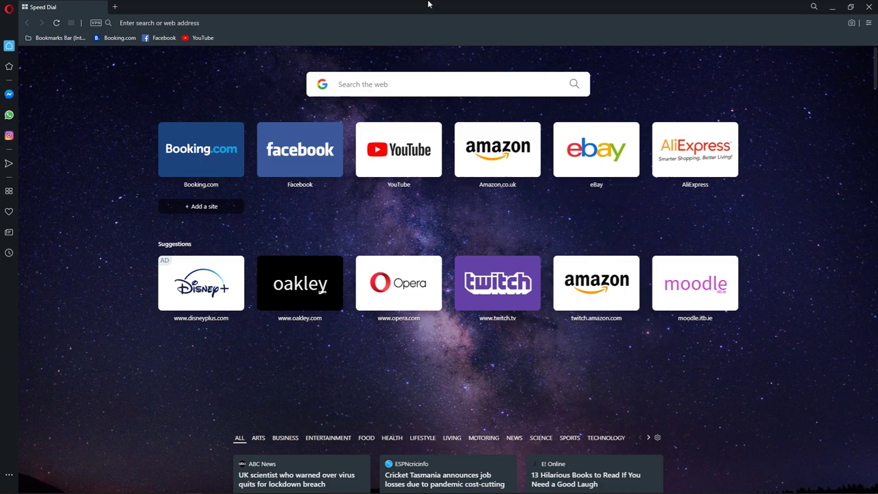
{"action": "left_click_drag", "start_coordinate": [428, 5], "coordinate": [453, 0]}
{"action": "left_click_drag", "start_coordinate": [402, 5], "coordinate": [506, 82]}
{"action": "key", "text": "super+Left"}
{"action": "key", "text": "super+Up"}
{"action": "left_click_drag", "start_coordinate": [827, 7], "coordinate": [492, 4]}
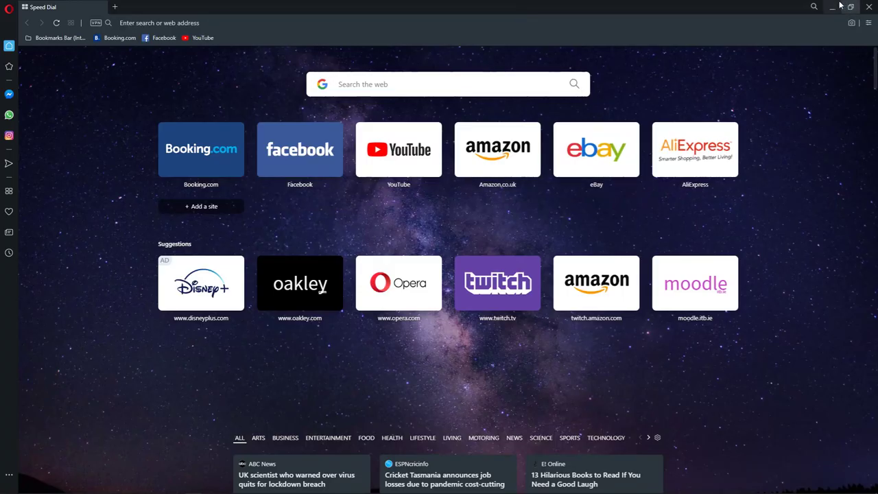
{"action": "left_click", "coordinate": [831, 7]}
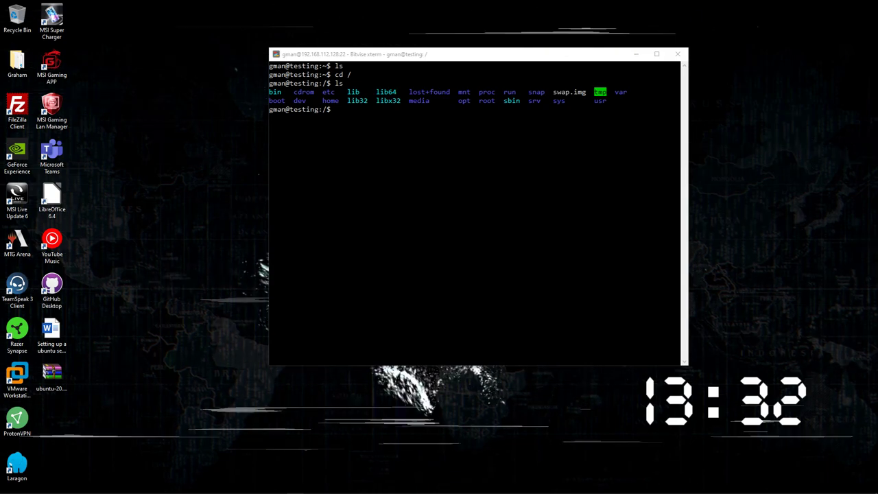
{"action": "key", "text": "alt+Tab"}
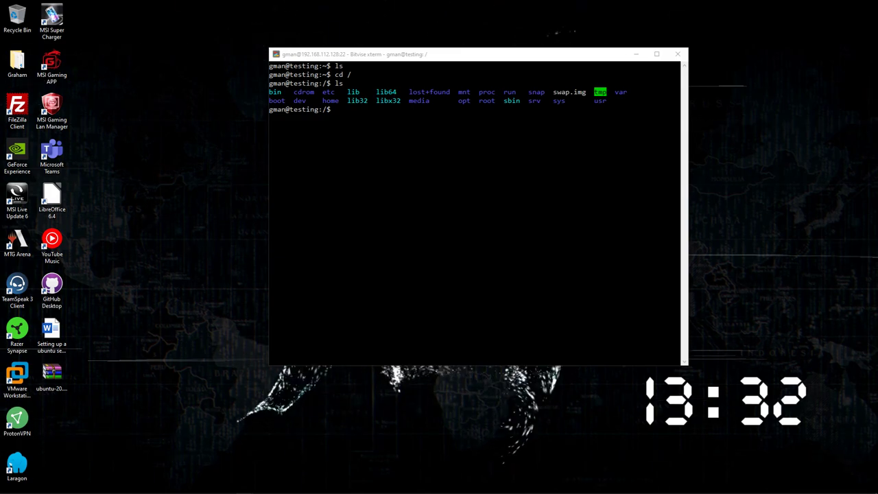
{"action": "left_click", "coordinate": [430, 59]}
{"action": "mouse_move", "coordinate": [429, 61]}
{"action": "left_mouse_down"}
{"action": "mouse_move", "coordinate": [415, 59]}
{"action": "mouse_move", "coordinate": [437, 58]}
{"action": "left_mouse_up"}
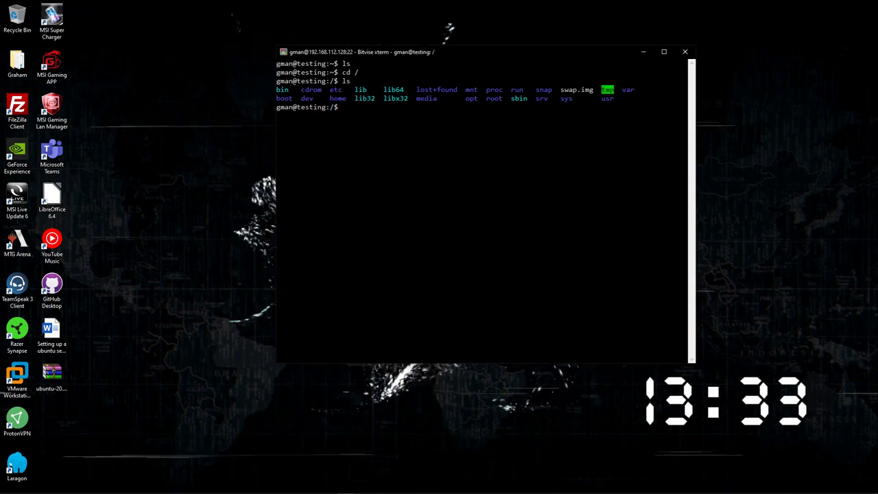
Run git clone without a repository in the SSH terminal and review its usage syntax and options
{"action": "type", "text": "t "}
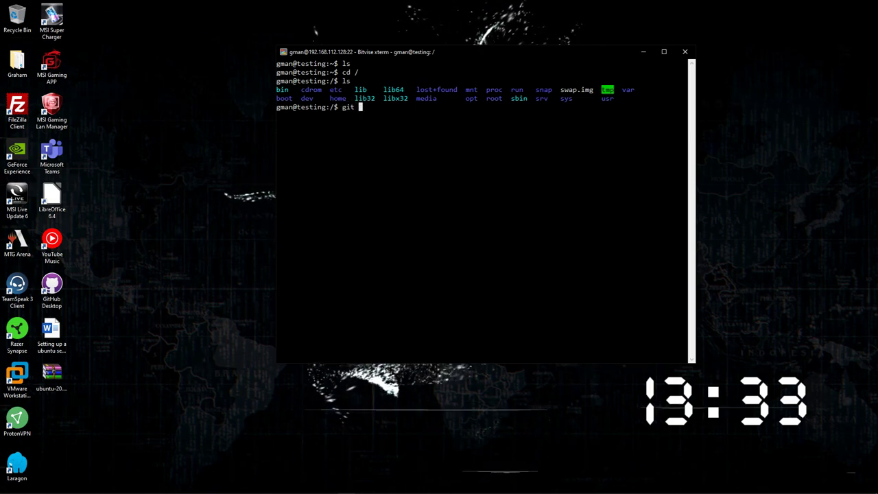
{"action": "type", "text": "clone"}
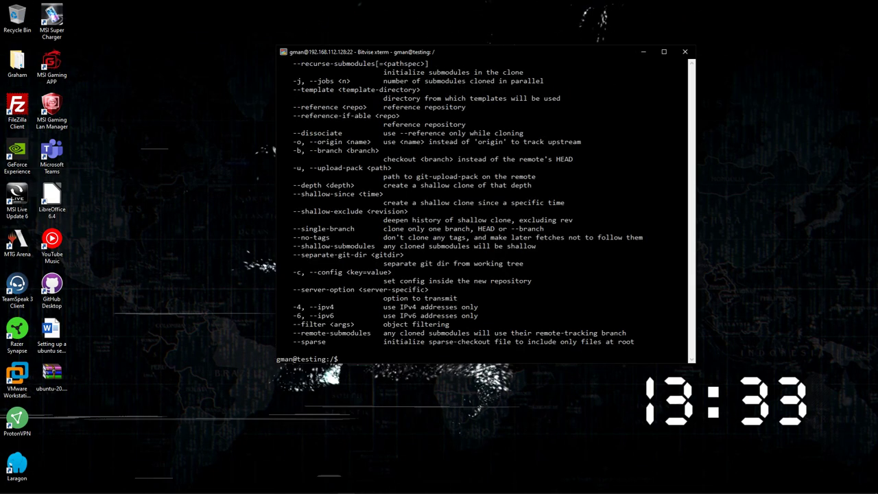
{"action": "scroll", "coordinate": [484, 209], "scroll_direction": "up", "scroll_amount": 2}
{"action": "scroll", "coordinate": [688, 205], "scroll_direction": "up", "scroll_amount": 4}
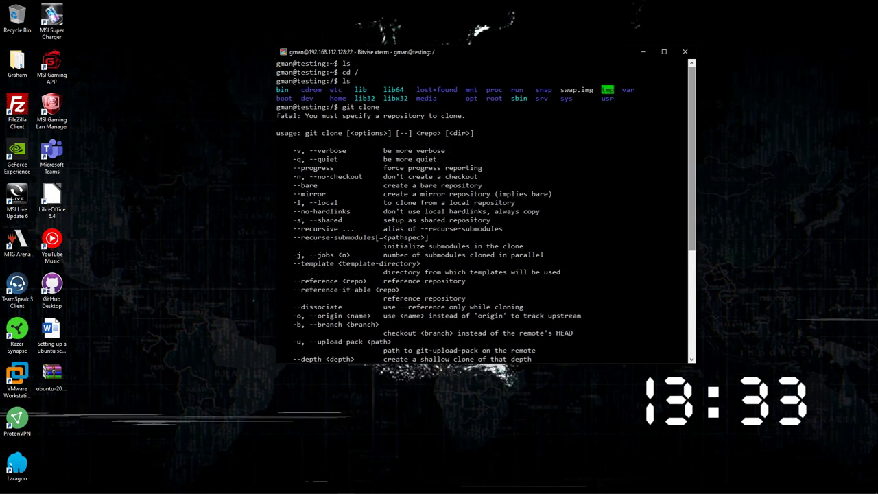
{"action": "left_click_drag", "start_coordinate": [289, 150], "coordinate": [429, 150]}
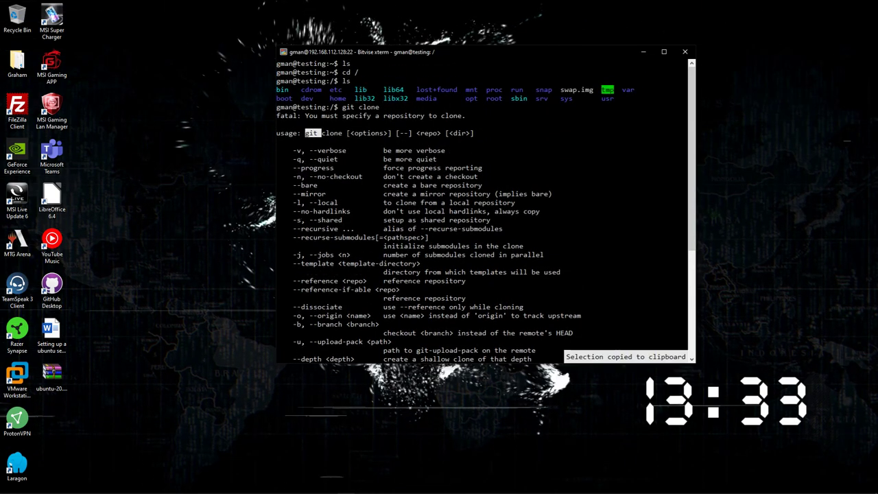
{"action": "double_click", "coordinate": [428, 133]}
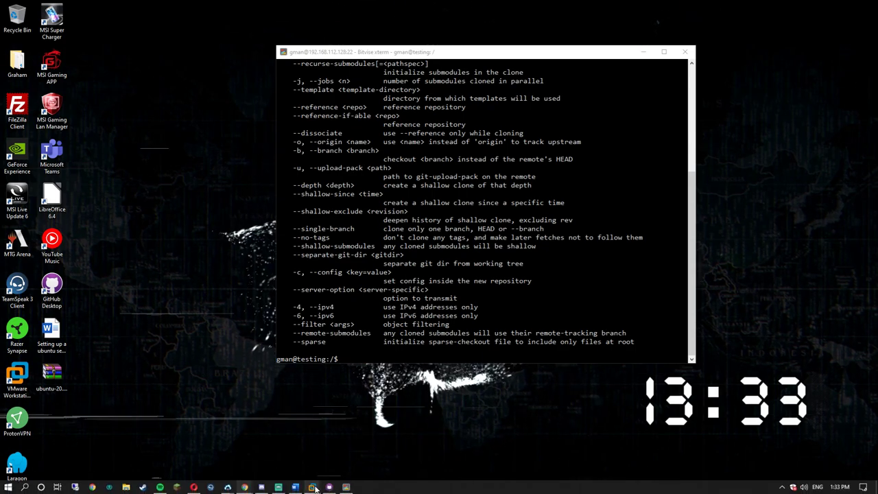
Switch to VMware Workstation, look over the Testing virtual machine, and suspend the Stream VM guest
{"action": "mouse_move", "coordinate": [312, 487]}
{"action": "left_click", "coordinate": [193, 408]}
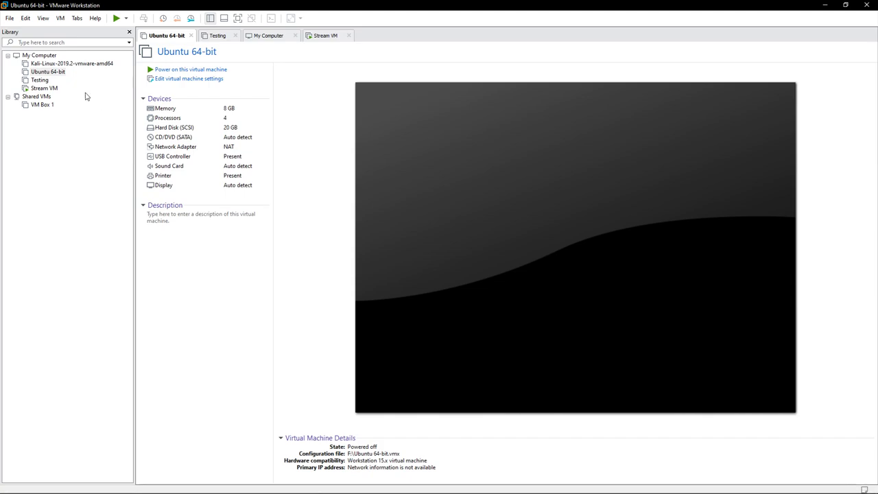
{"action": "left_click", "coordinate": [43, 88]}
{"action": "left_click", "coordinate": [39, 79]}
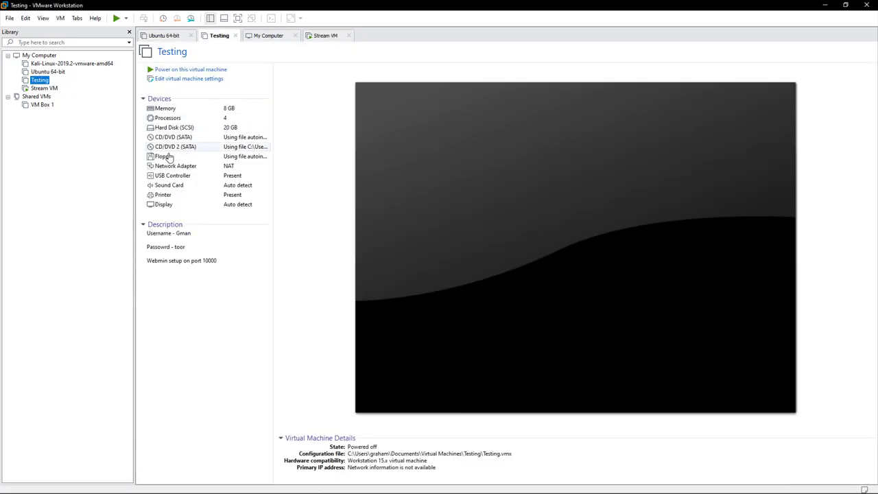
{"action": "left_click", "coordinate": [44, 88]}
{"action": "left_click", "coordinate": [125, 18]}
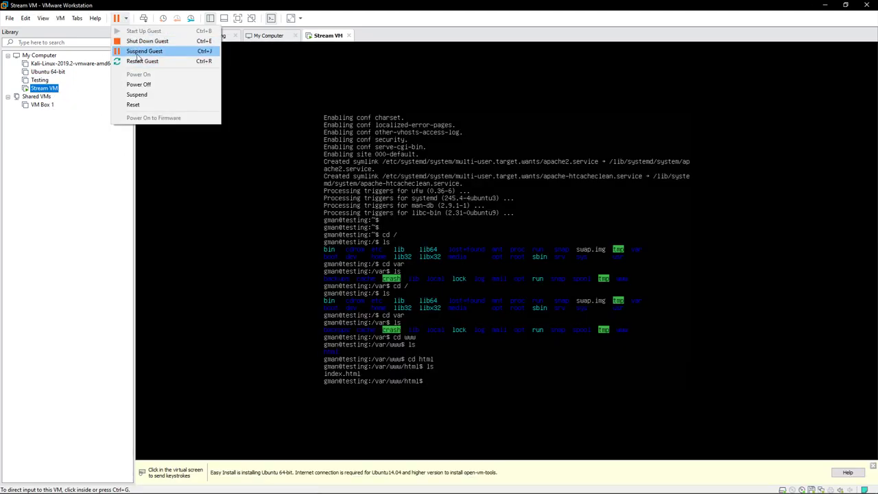
{"action": "left_click", "coordinate": [144, 51]}
Power on the Testing virtual machine and dismiss its removable devices hint
{"action": "left_click", "coordinate": [40, 79]}
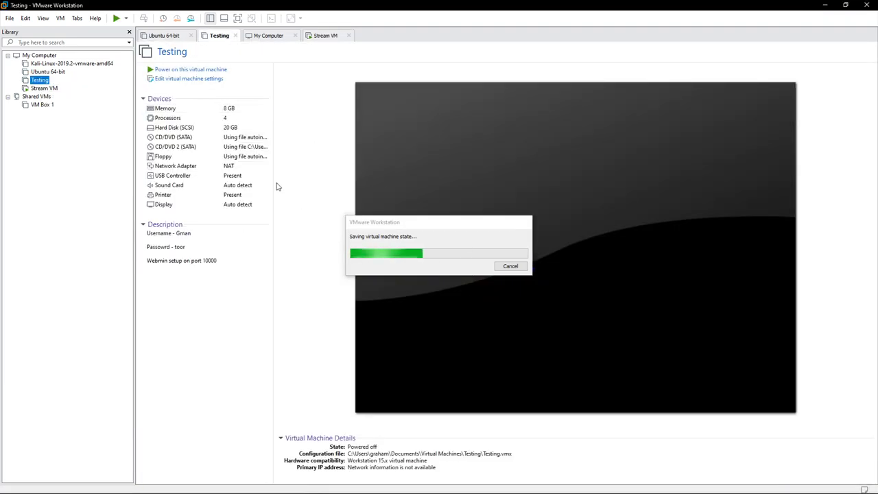
{"action": "left_click", "coordinate": [196, 72]}
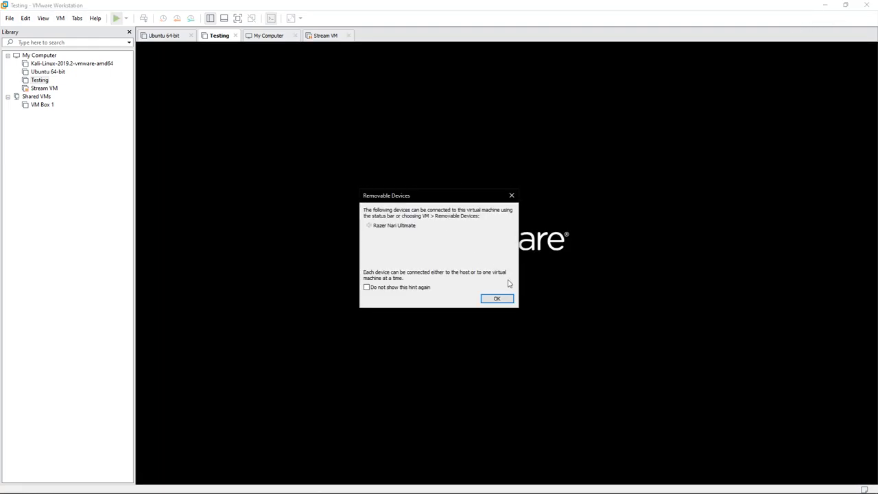
{"action": "left_click", "coordinate": [498, 300]}
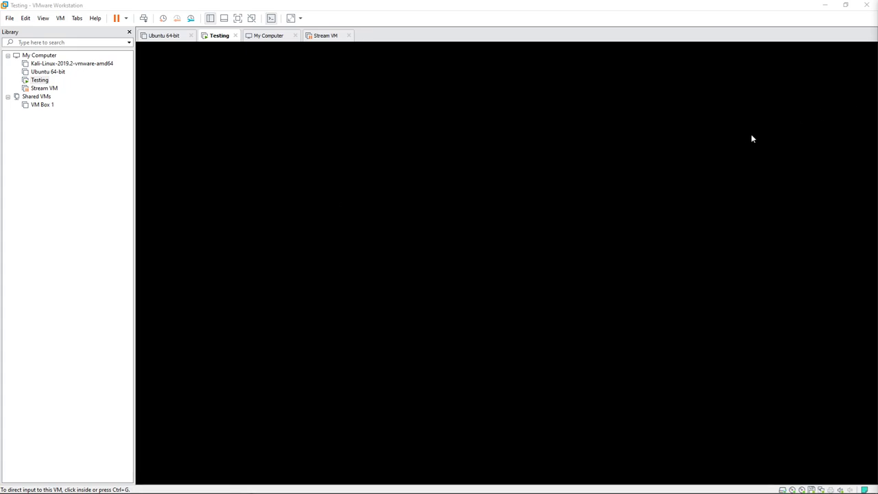
Suspend the Testing virtual machine, and resume Stream VM to its console before minimising VMware Workstation
{"action": "left_click", "coordinate": [43, 88]}
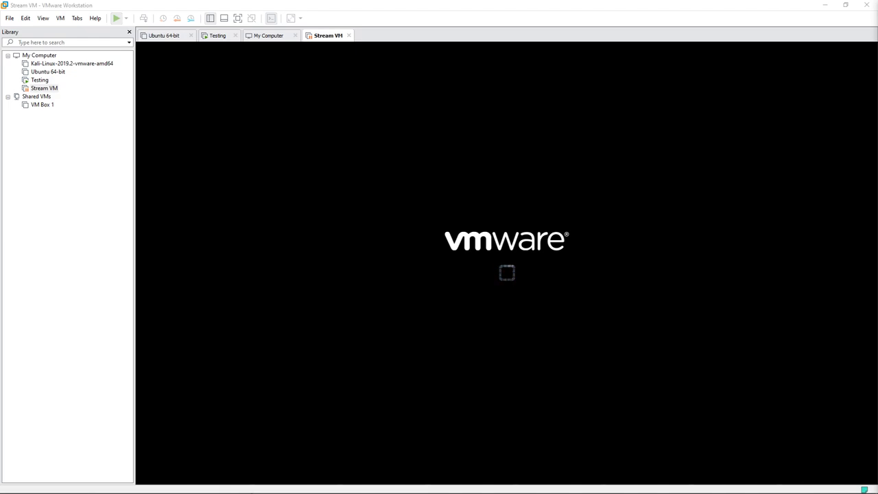
{"action": "left_click", "coordinate": [38, 80]}
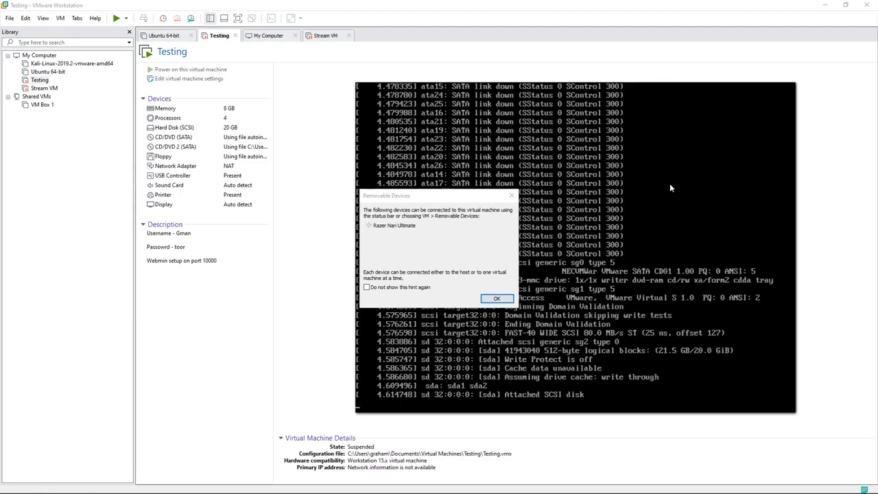
{"action": "left_click", "coordinate": [43, 89]}
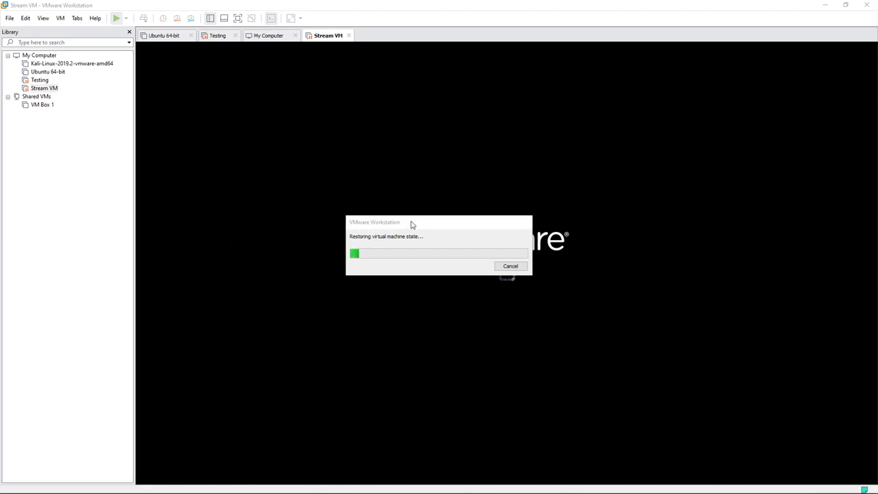
{"action": "left_click_drag", "start_coordinate": [412, 224], "coordinate": [300, 114]}
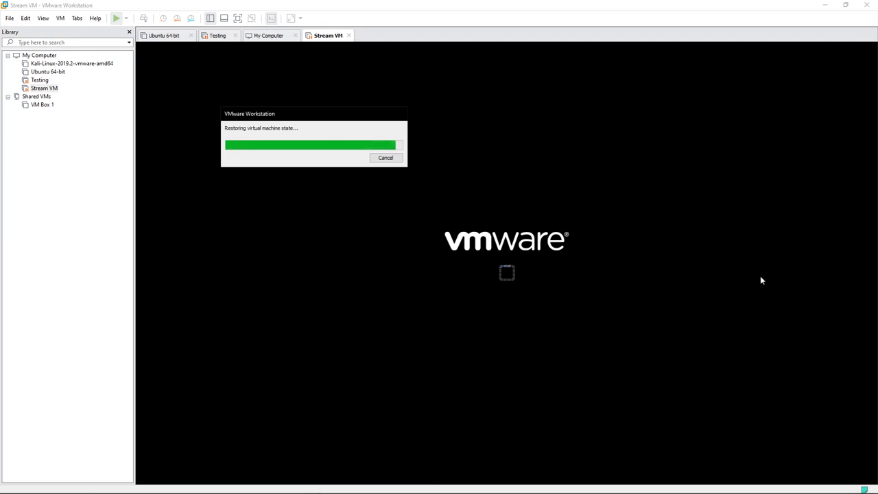
{"action": "left_click_drag", "start_coordinate": [295, 117], "coordinate": [324, 120]}
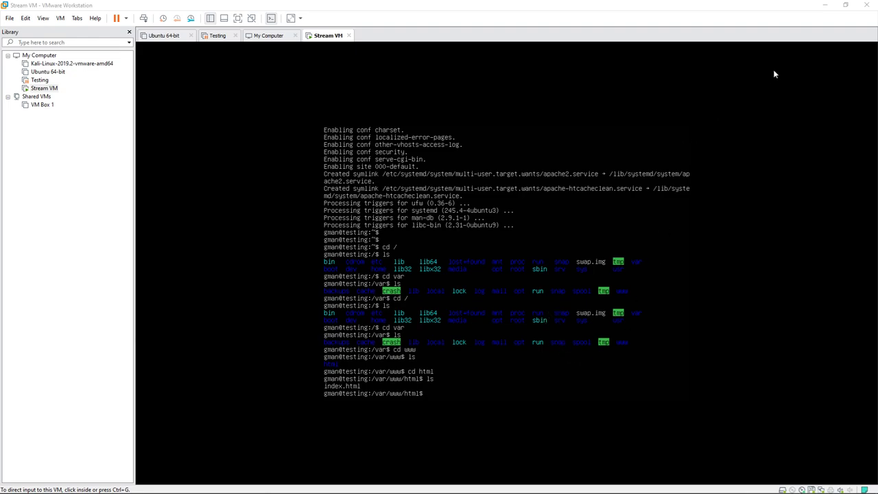
{"action": "left_click", "coordinate": [825, 5]}
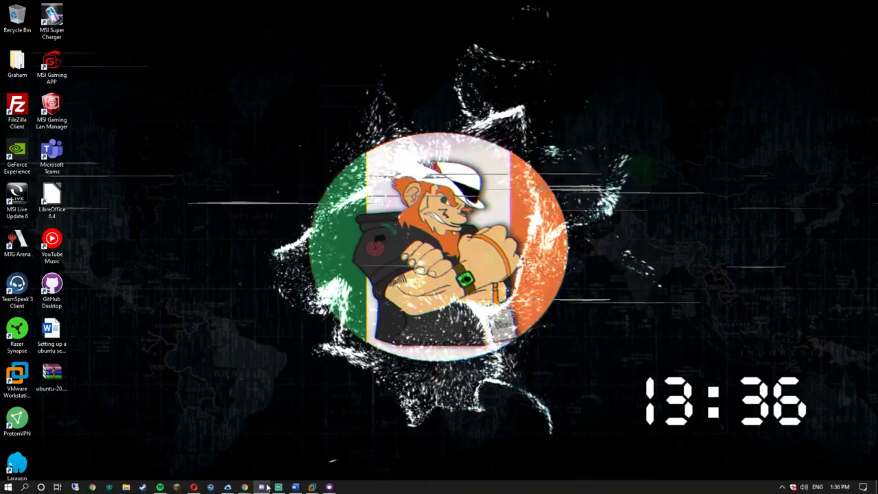
Switch to Bitvise SSH Client and try to reconnect to 192.168.112.128 on port 22 by aborting and restarting the login
{"action": "mouse_move", "coordinate": [227, 487]}
{"action": "left_click", "coordinate": [198, 449]}
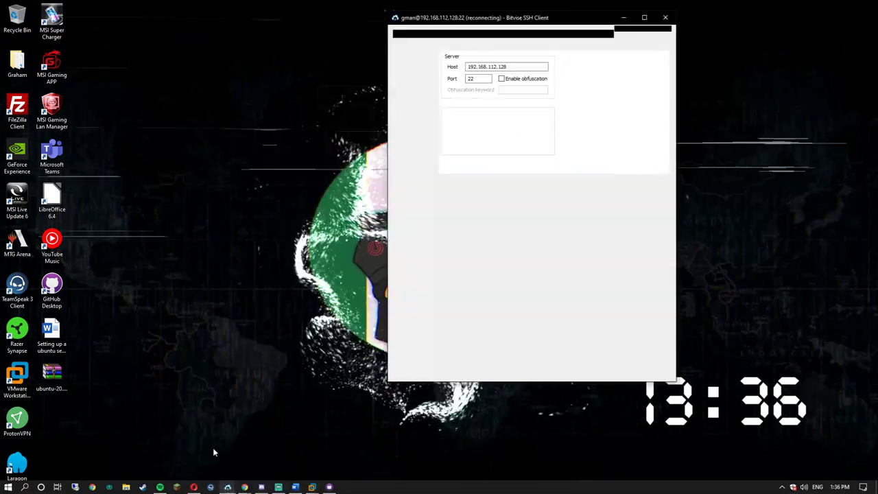
{"action": "left_click", "coordinate": [467, 371]}
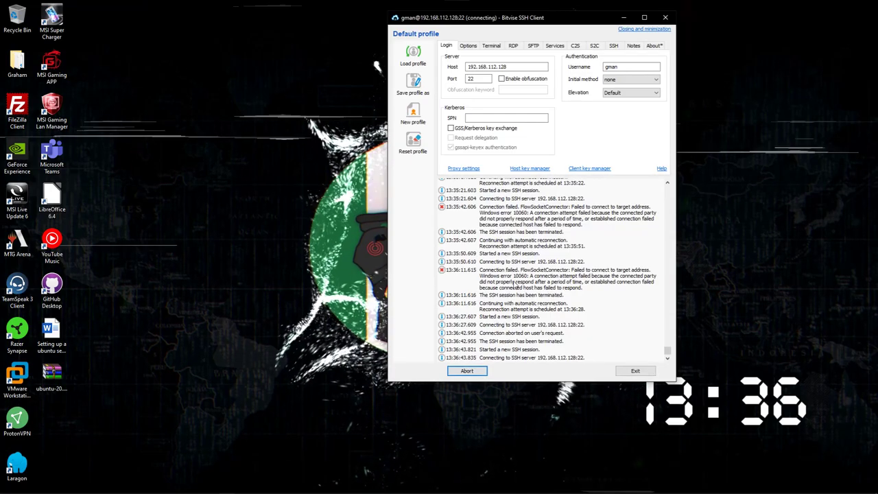
{"action": "left_click_drag", "start_coordinate": [507, 33], "coordinate": [462, 33]}
{"action": "mouse_move", "coordinate": [314, 488]}
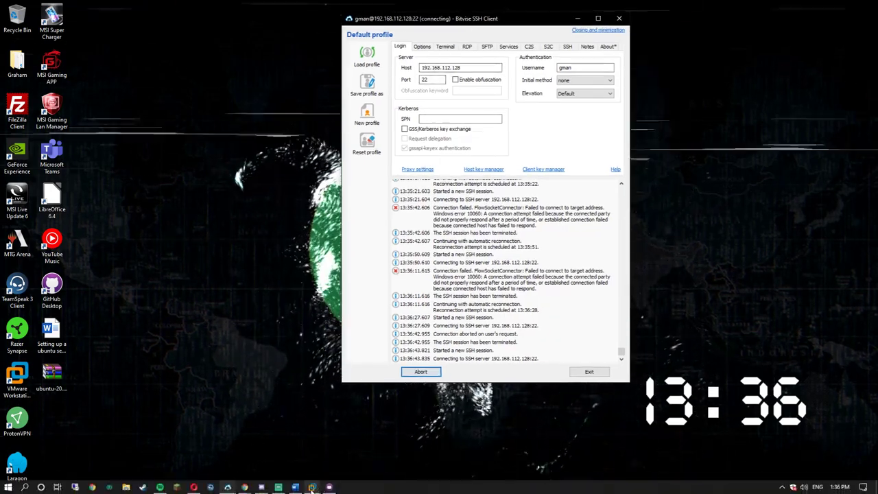
{"action": "mouse_move", "coordinate": [454, 445]}
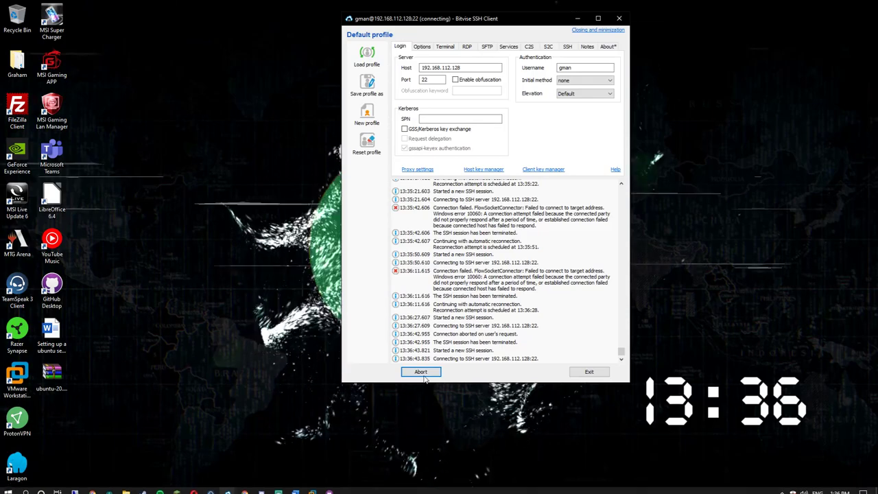
{"action": "left_click", "coordinate": [422, 373]}
{"action": "left_click", "coordinate": [423, 373]}
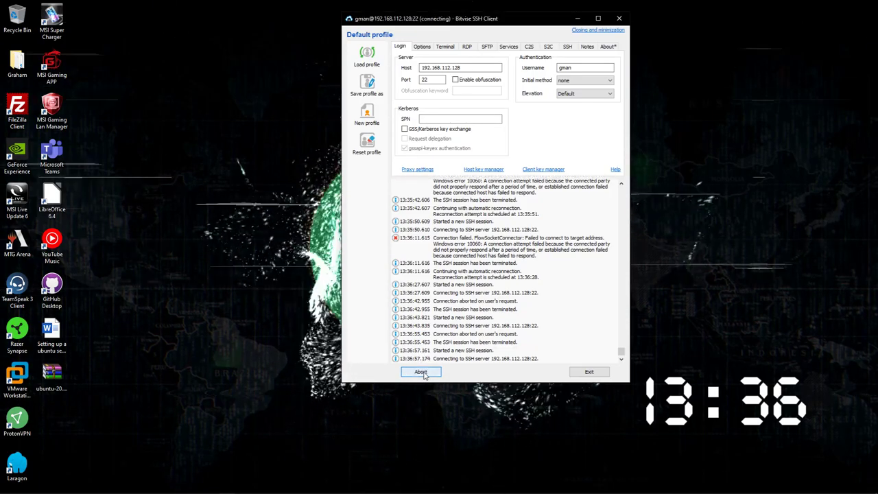
{"action": "mouse_move", "coordinate": [229, 488]}
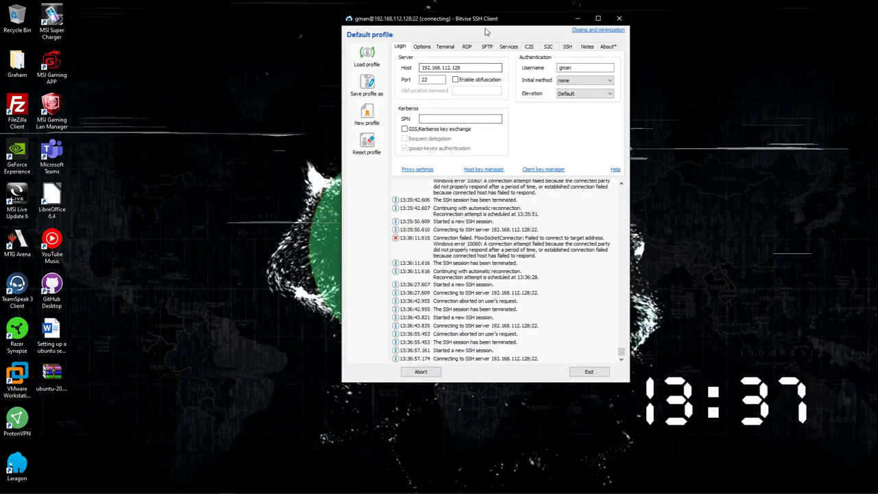
{"action": "left_click_drag", "start_coordinate": [481, 26], "coordinate": [297, 26]}
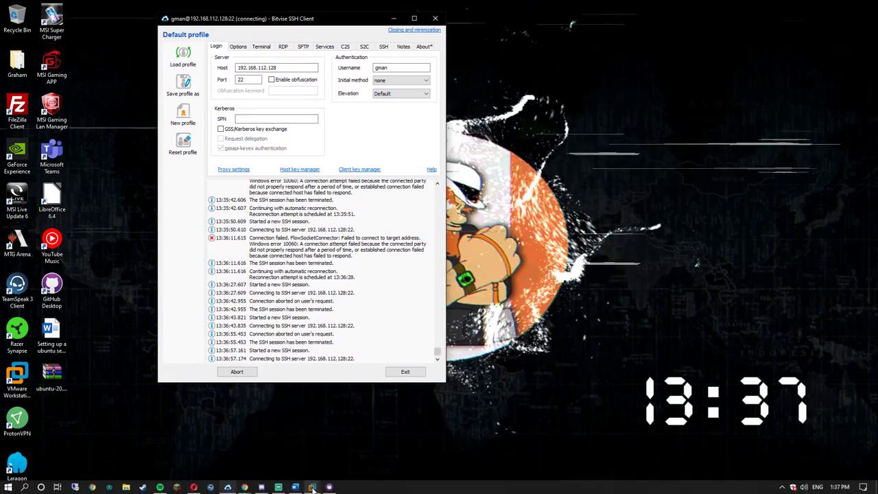
Check the Stream VM console in VMware Workstation, dismiss the Bitvise notification, and minimise the VMware window
{"action": "left_click", "coordinate": [438, 435]}
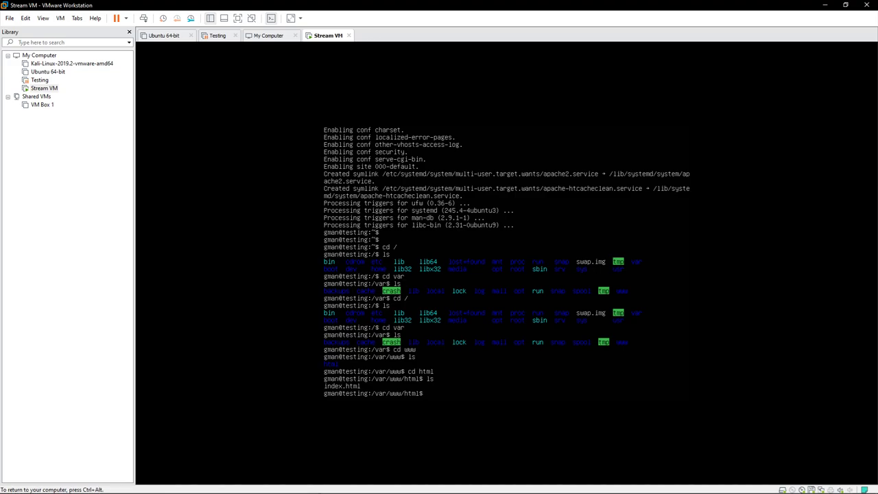
{"action": "left_click_drag", "start_coordinate": [700, 4], "coordinate": [680, 41]}
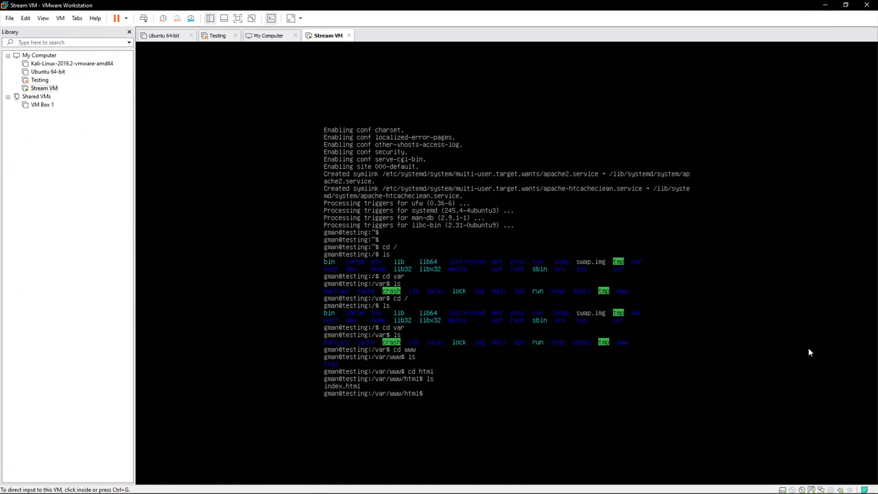
{"action": "left_click", "coordinate": [732, 321]}
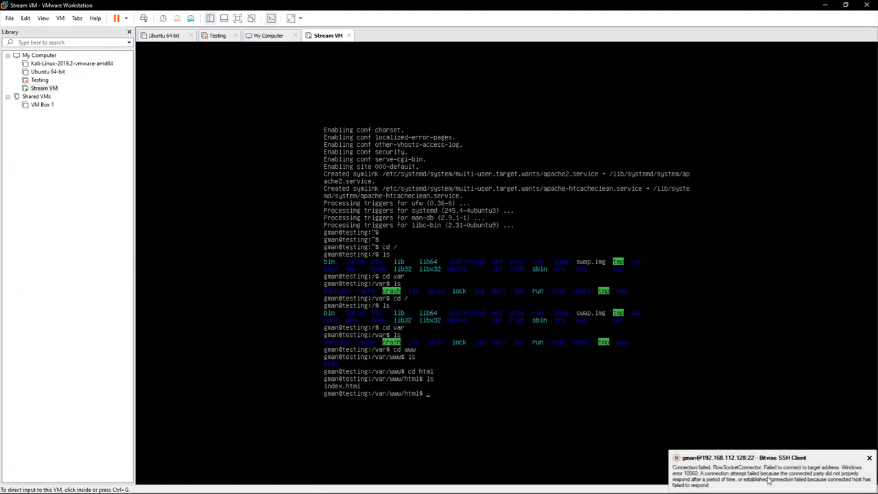
{"action": "left_click", "coordinate": [869, 457]}
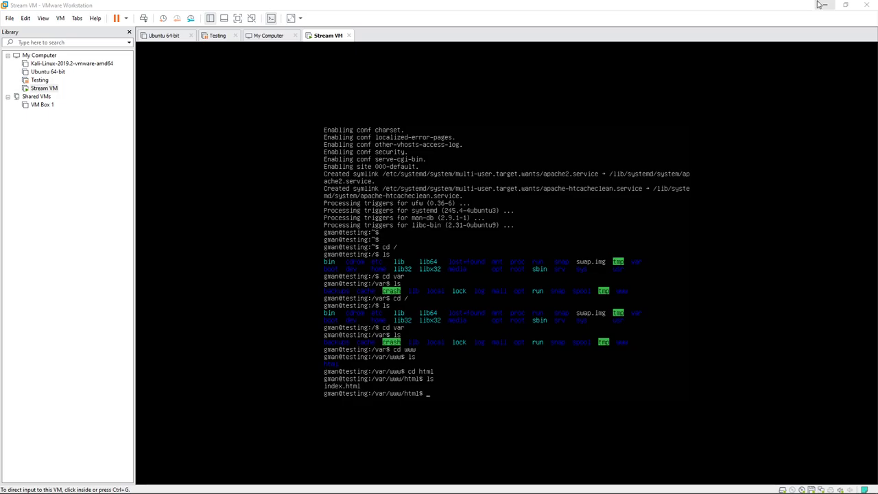
{"action": "left_click", "coordinate": [821, 5]}
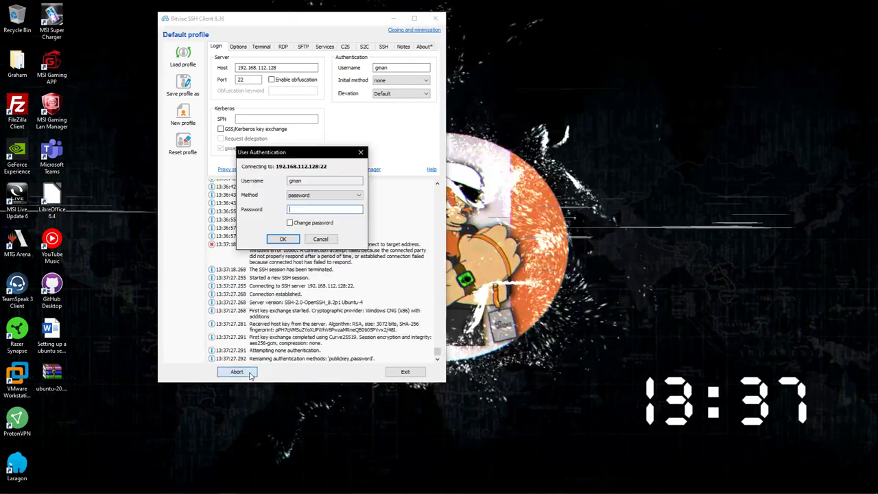
Log in to the SSH server 192.168.112.128 with the account password, and cancel the Remote Desktop connection
{"action": "type", "text": "p"}
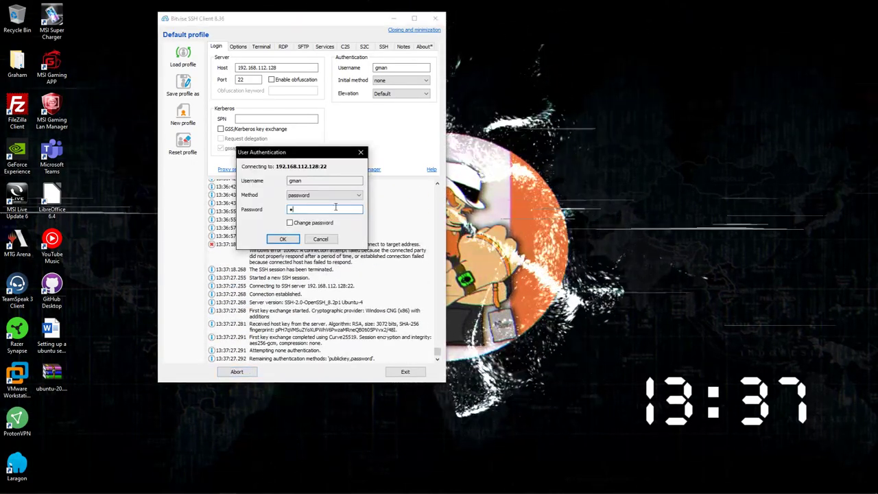
{"action": "type", "text": "assword"}
{"action": "key", "text": "Return"}
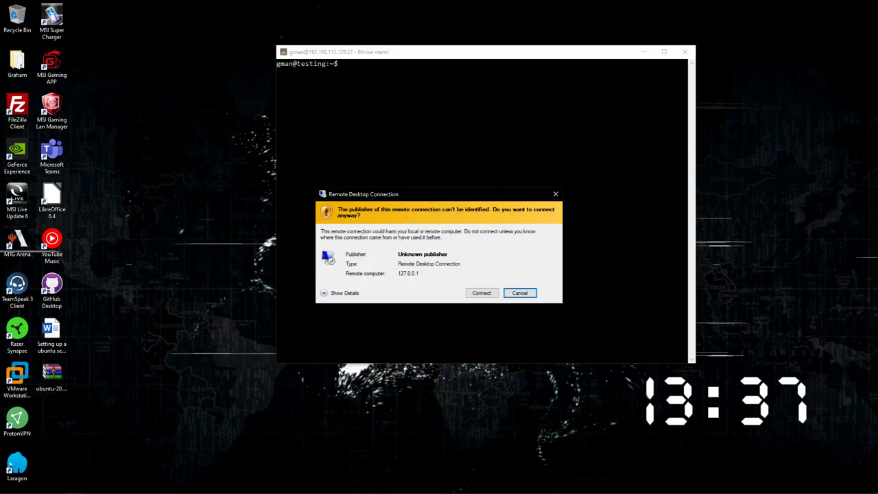
{"action": "left_click", "coordinate": [518, 293]}
List the home directory in the new terminal session, and switch to the root directory and list it
{"action": "type", "text": "ls"}
{"action": "key", "text": "Return"}
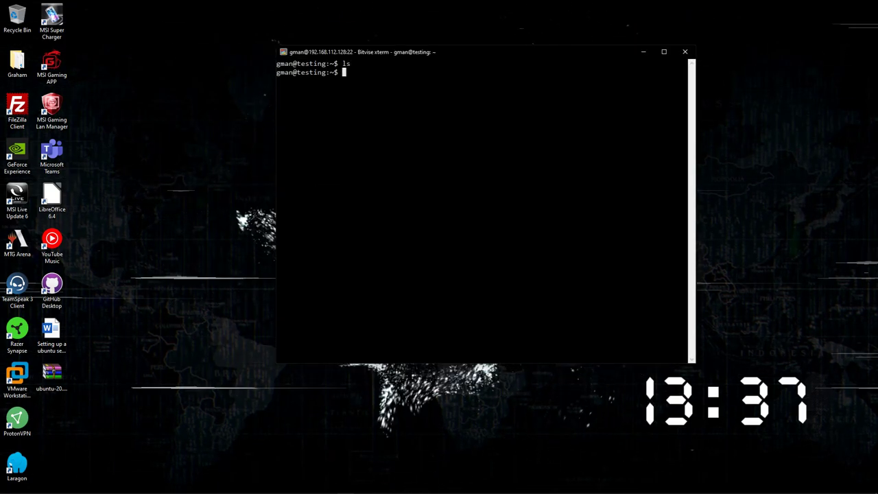
{"action": "type", "text": "cd /"}
{"action": "key", "text": "Return"}
{"action": "type", "text": "ls"}
{"action": "key", "text": "Return"}
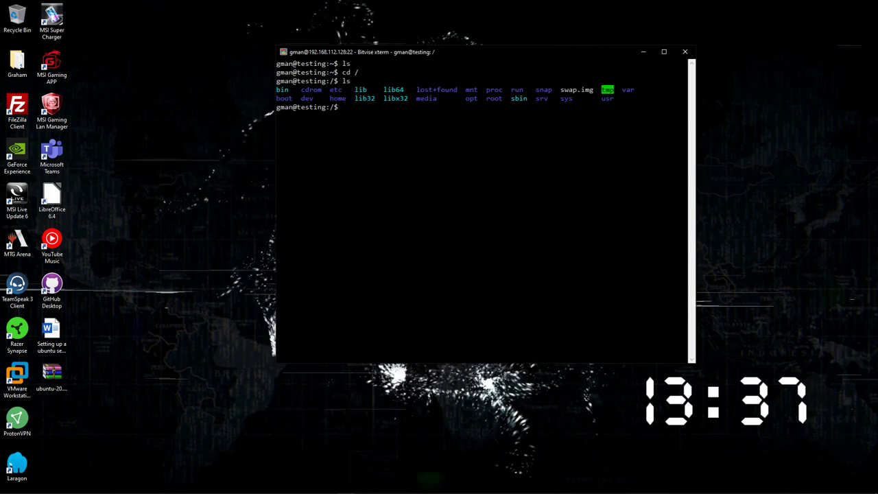
{"action": "type", "text": "git clone https://github.com/sherlock-project/sherlock.git"}
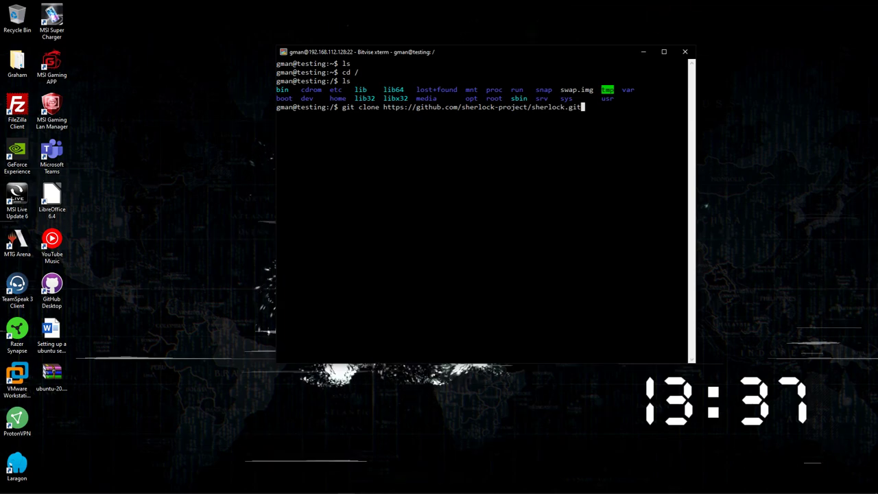
{"action": "key", "text": "Return"}
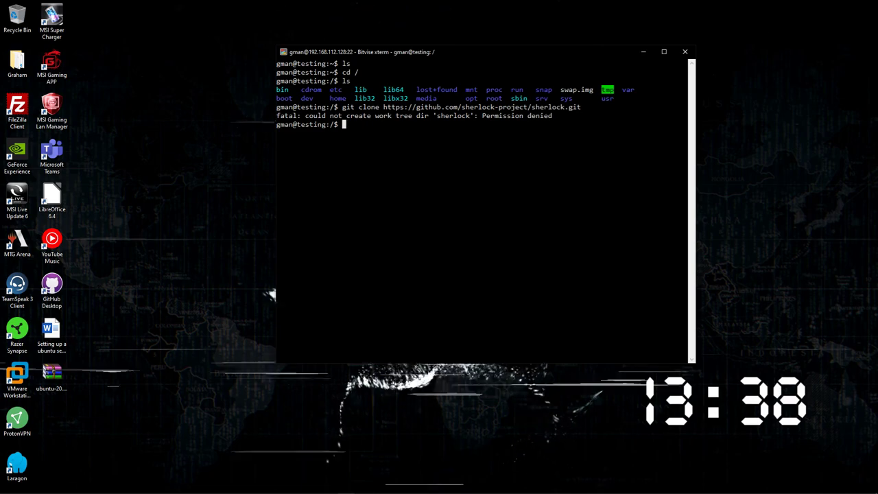
{"action": "type", "text": "cd "}
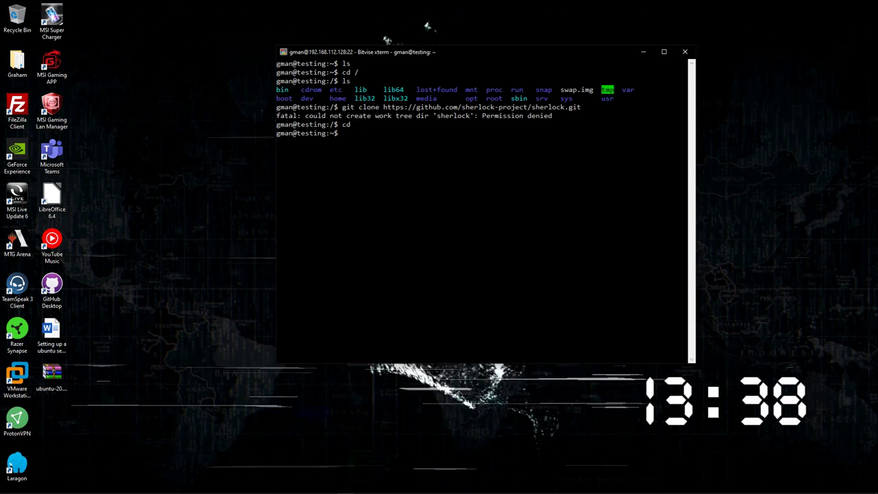
{"action": "type", "text": "t c"}
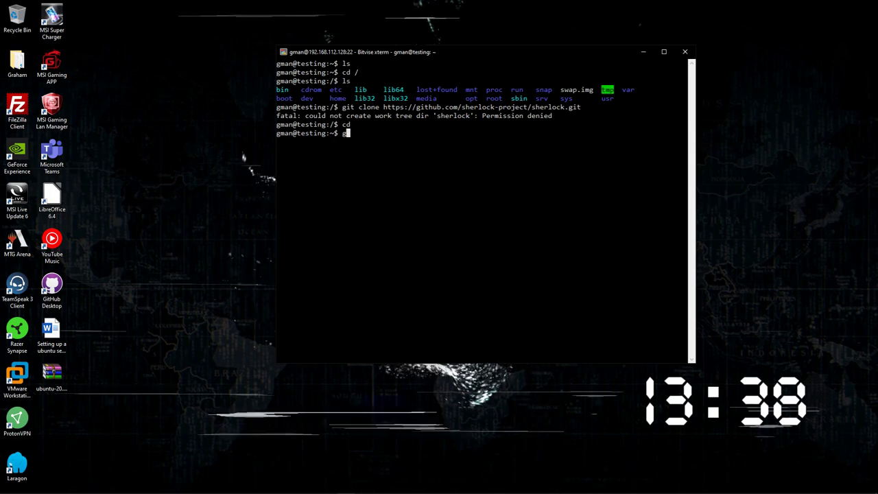
{"action": "type", "text": "lion"}
{"action": "key", "text": "BackSpace"}
{"action": "key", "text": "BackSpace"}
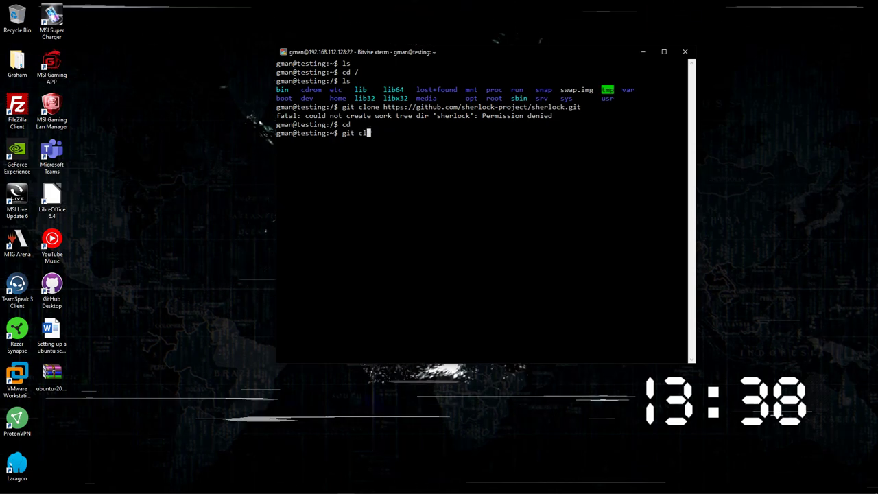
{"action": "type", "text": "one"}
{"action": "type", "text": "https://github.com/sherlock-project/sherlock.git"}
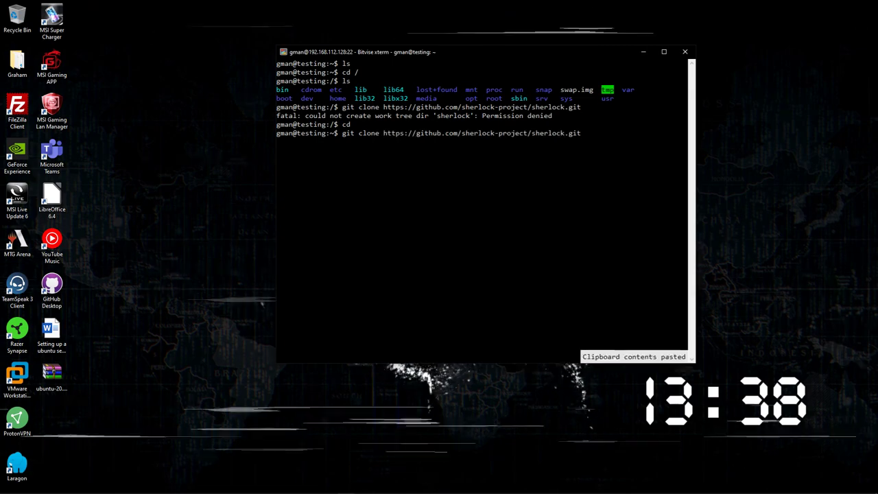
{"action": "key", "text": "Return"}
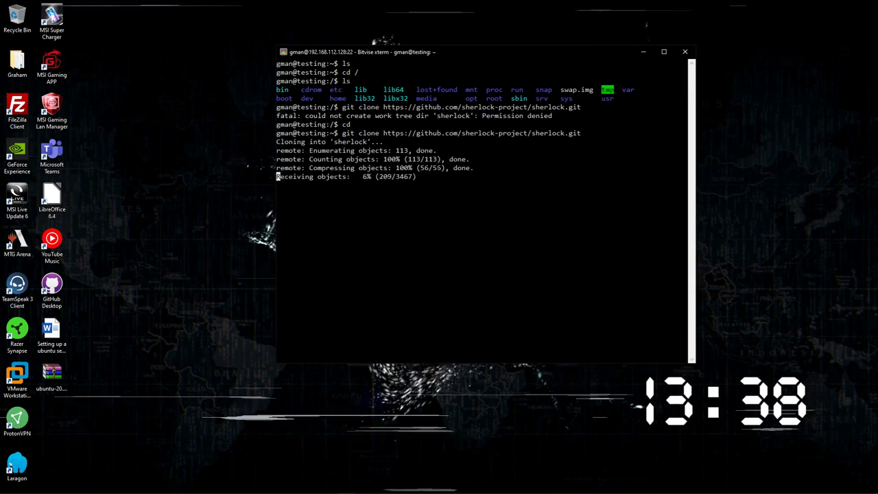